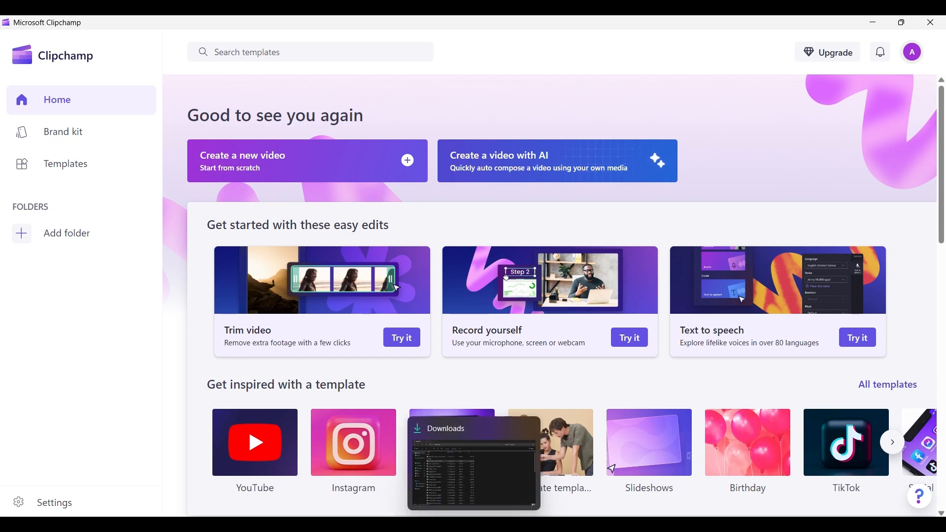
pyautogui.click(474, 525)
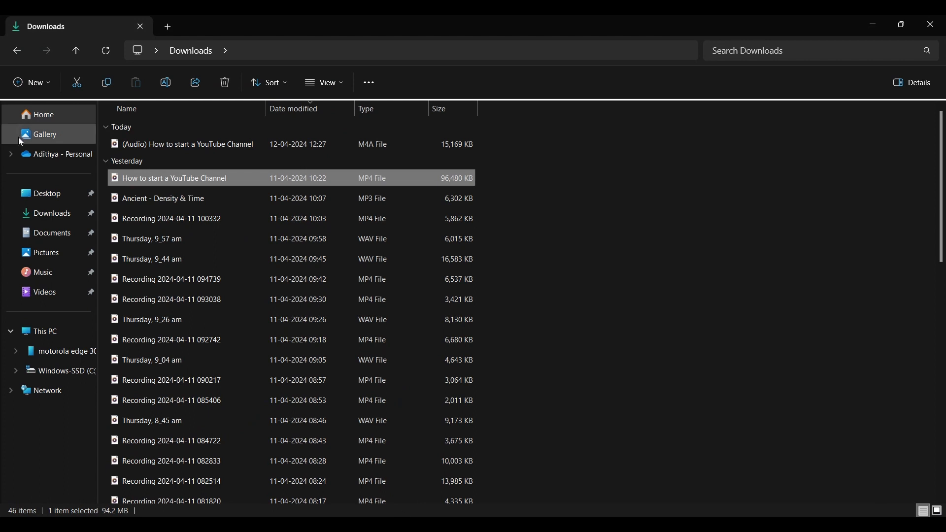
pyautogui.scroll(-4, 274, 417)
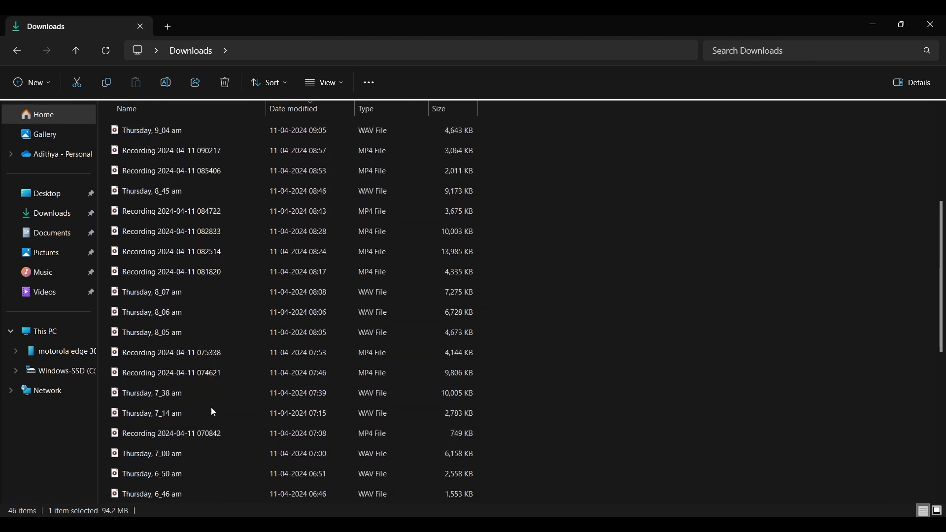
pyautogui.scroll(5, 260, 249)
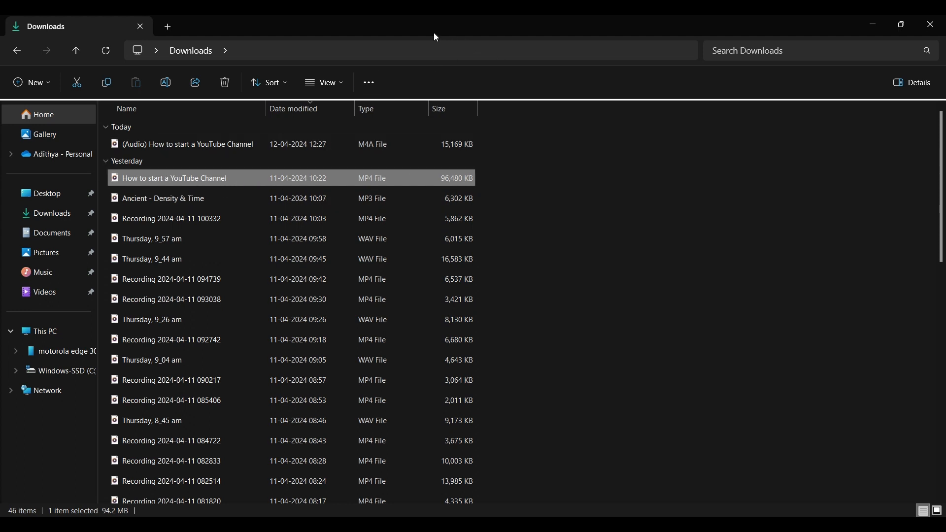
pyautogui.hotkey('alt', 'Tab')
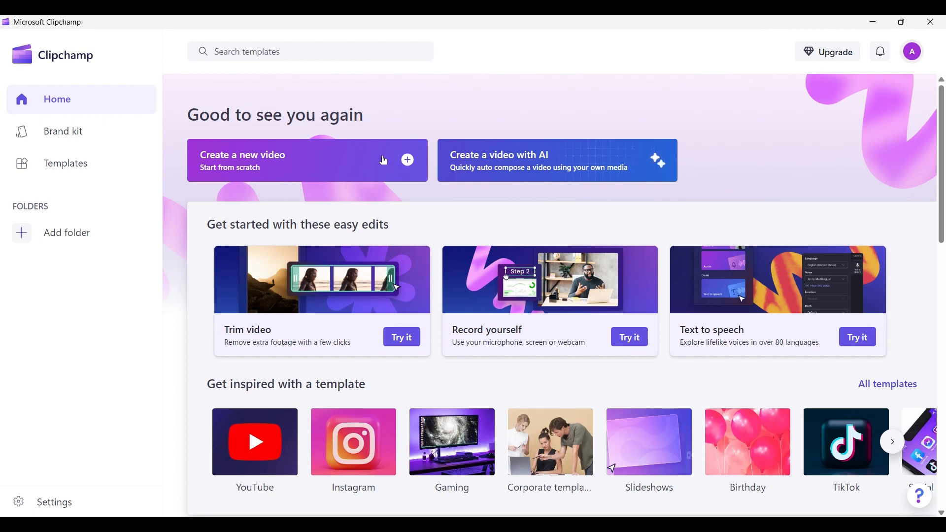
# Create a new video, import the 'How to start a YouTube Channel' file from Downloads and add it to the timeline
pyautogui.click(384, 161)
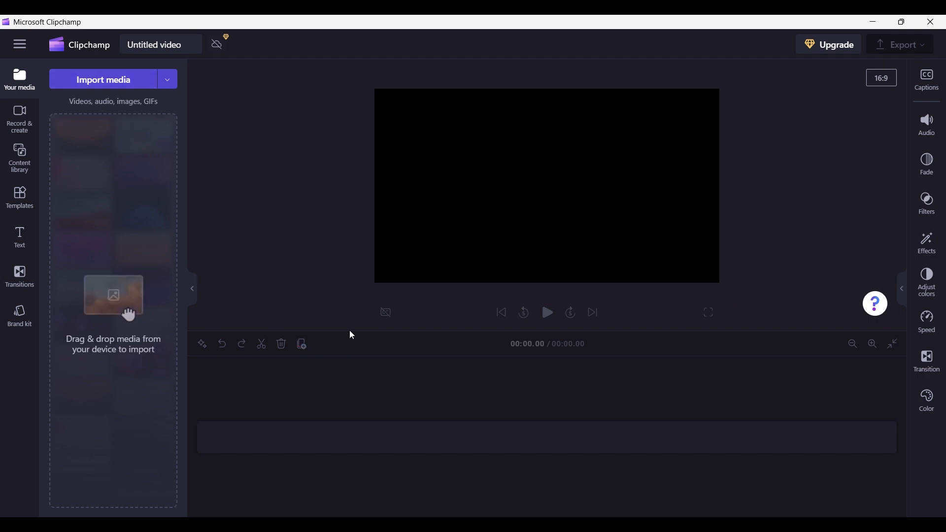
pyautogui.click(119, 84)
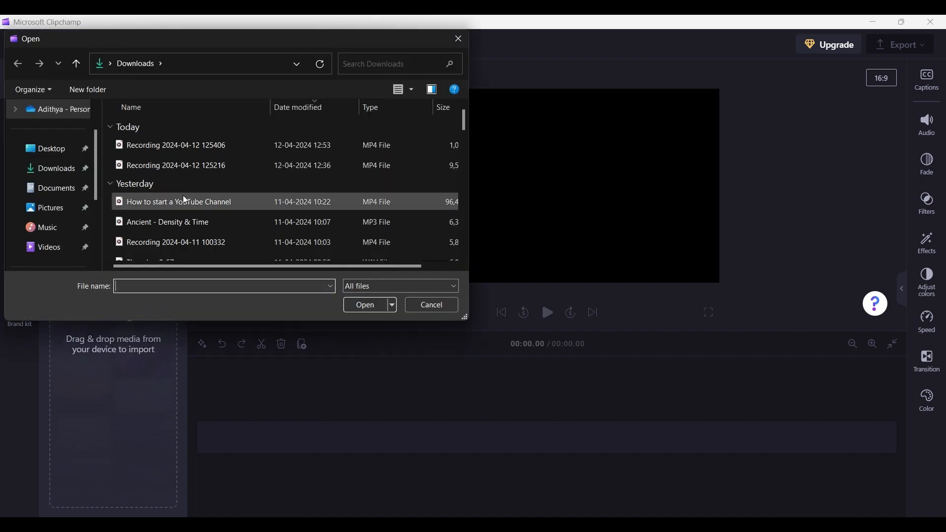
pyautogui.click(187, 203)
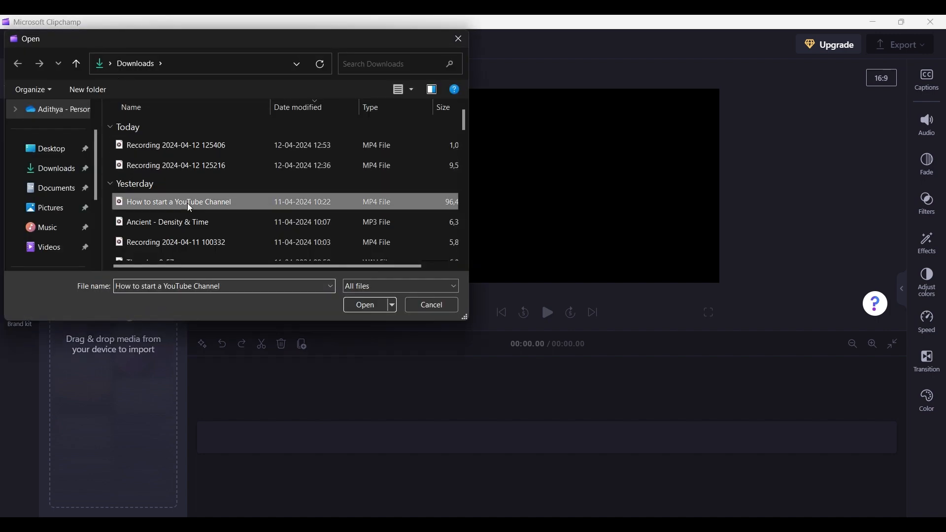
pyautogui.click(373, 311)
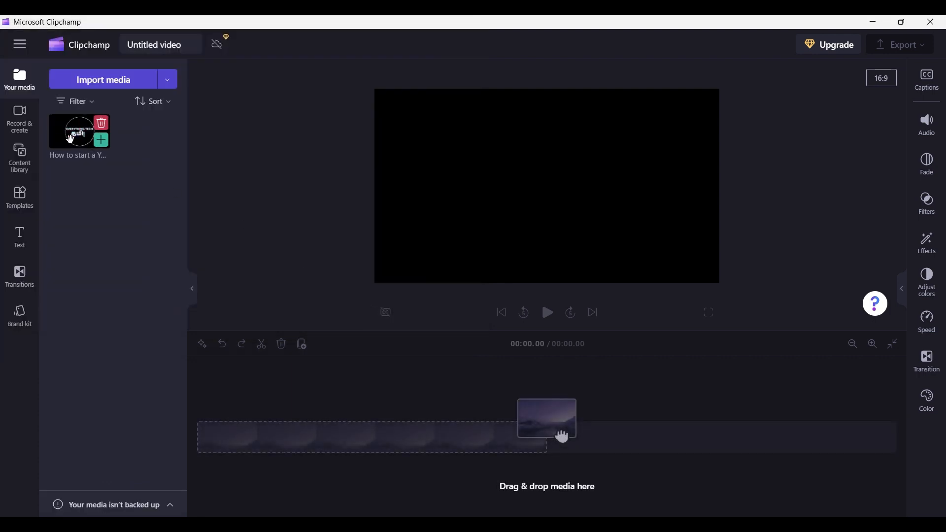
pyautogui.moveTo(70, 129)
pyautogui.moveTo(82, 135); pyautogui.dragTo(295, 434)
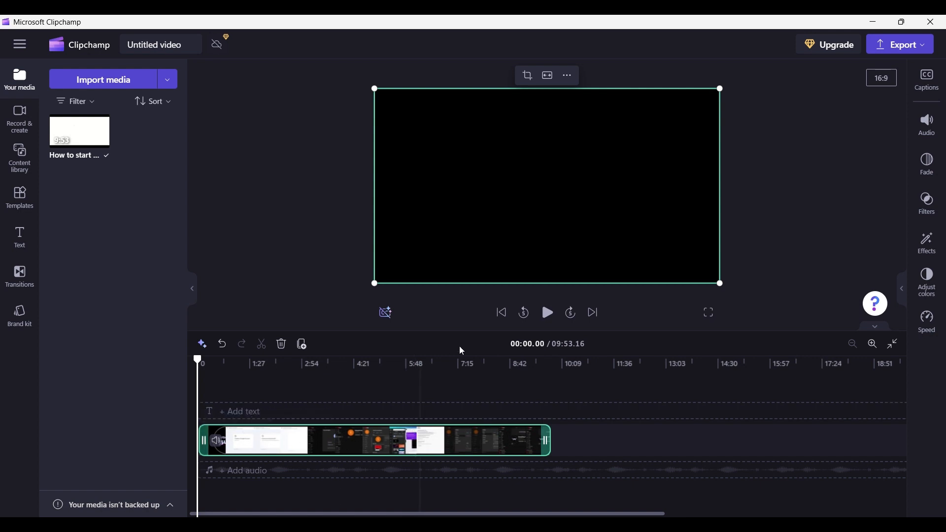
# Preview the clip briefly, then detach its audio into a separate audio track
pyautogui.click(547, 312)
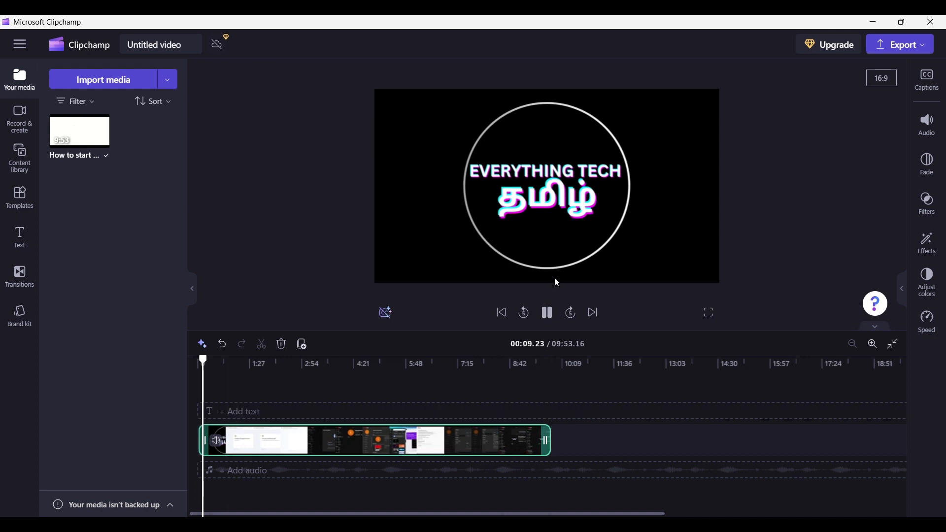
pyautogui.click(548, 314)
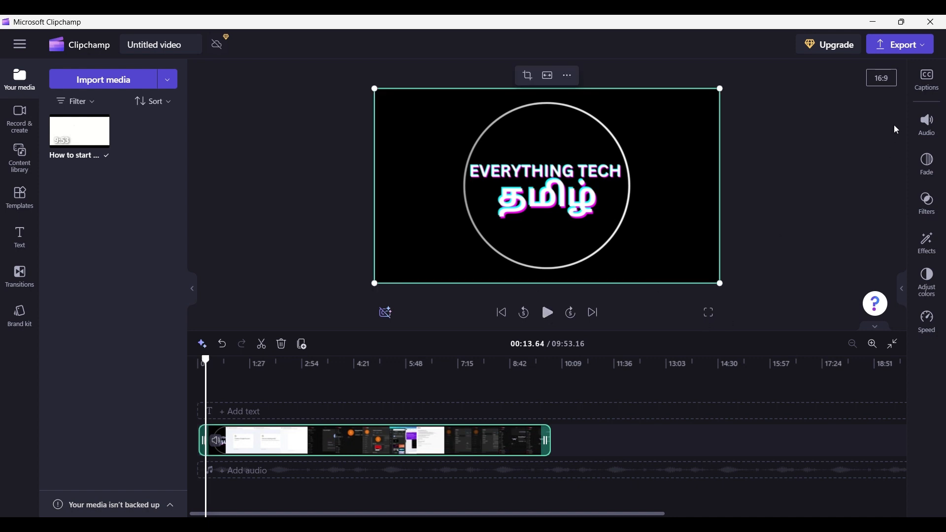
pyautogui.click(928, 129)
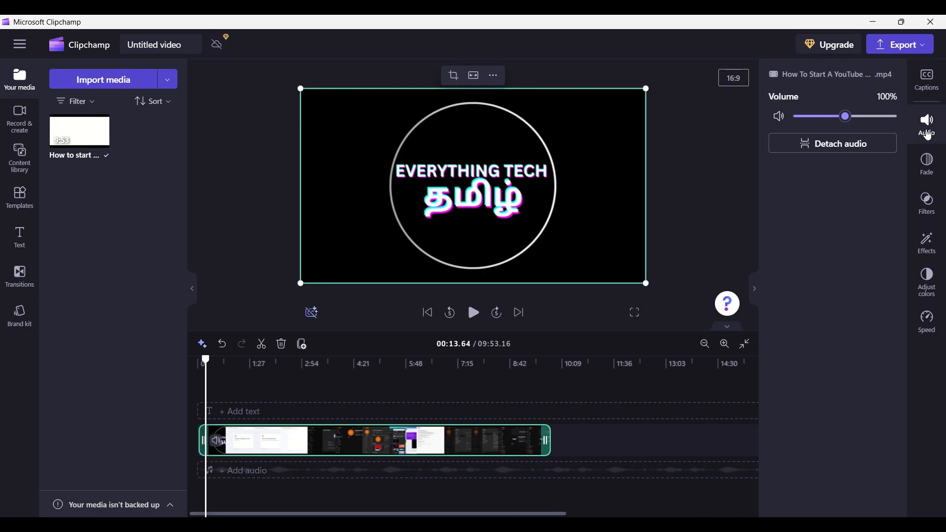
pyautogui.click(858, 145)
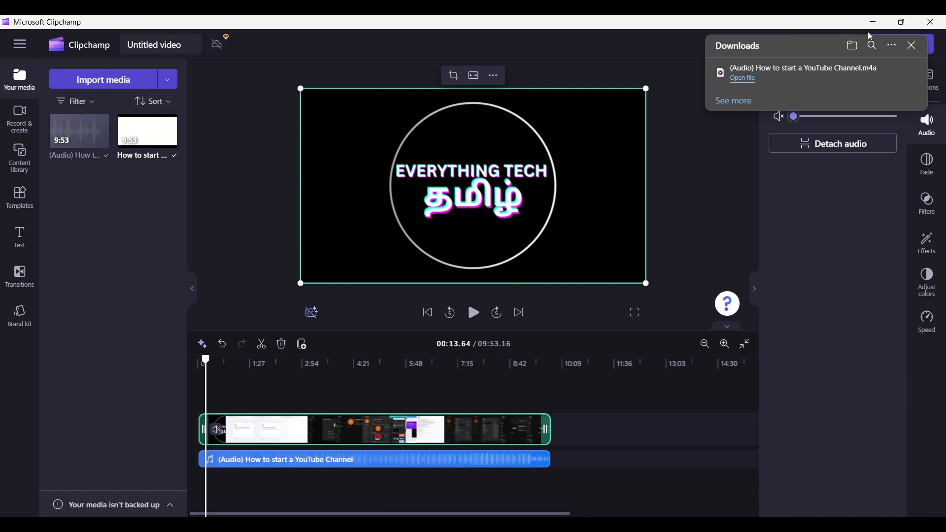
# Browse the Downloads folder side by side with the editor, then restore the editor to full size
pyautogui.moveTo(905, 24)
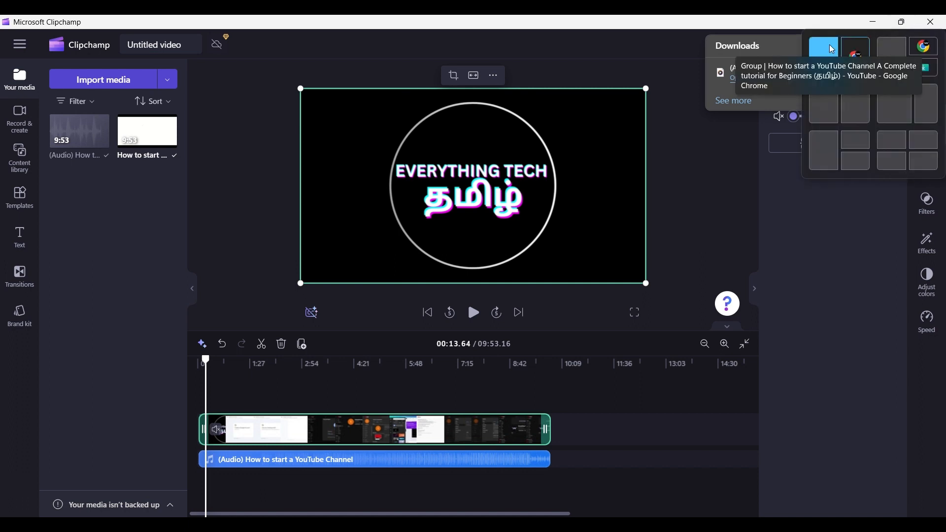
pyautogui.click(830, 109)
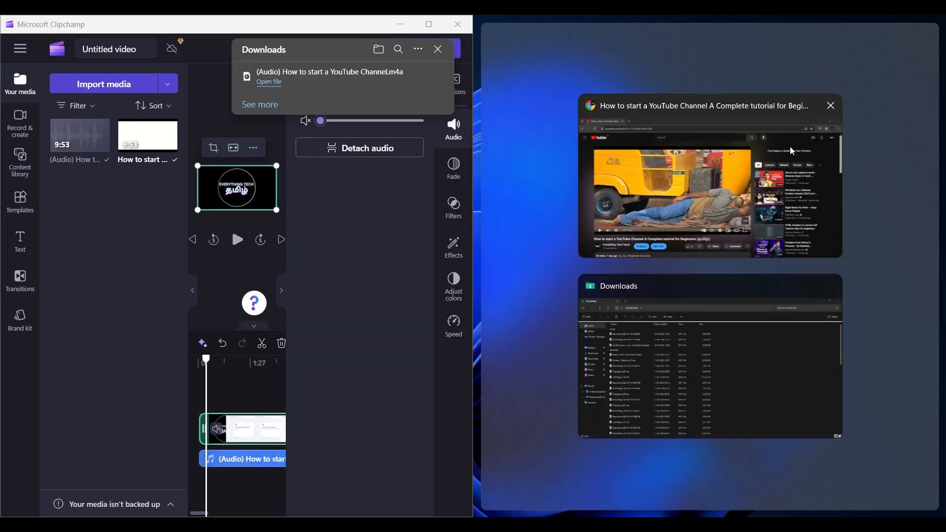
pyautogui.click(705, 373)
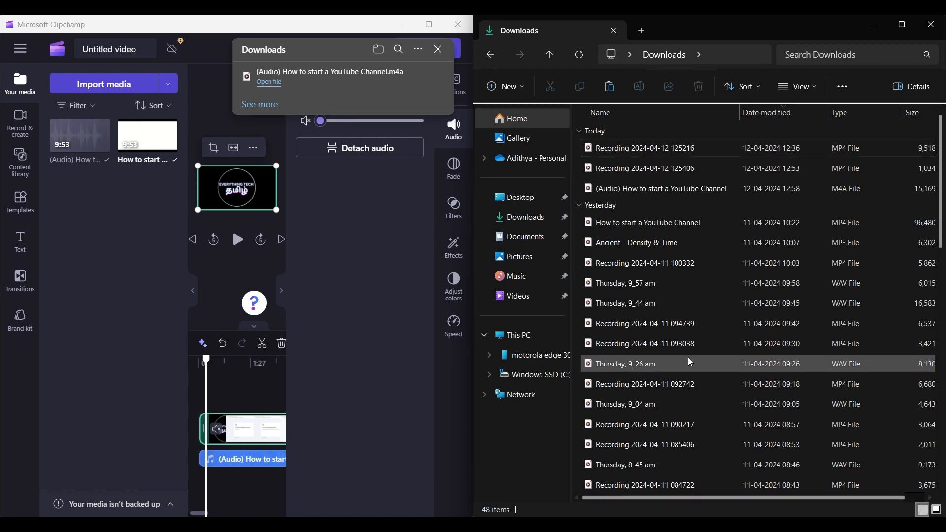
pyautogui.scroll(-6, 749, 345)
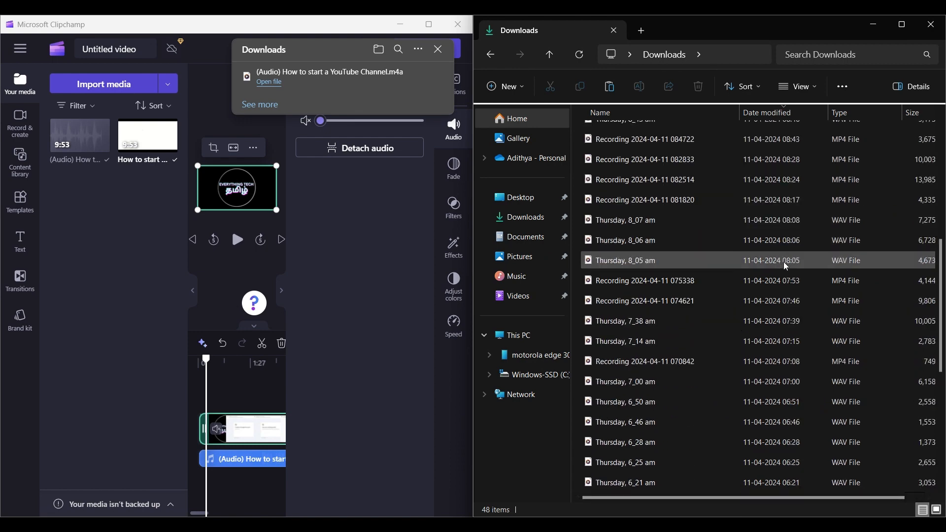
pyautogui.scroll(-1, 787, 267)
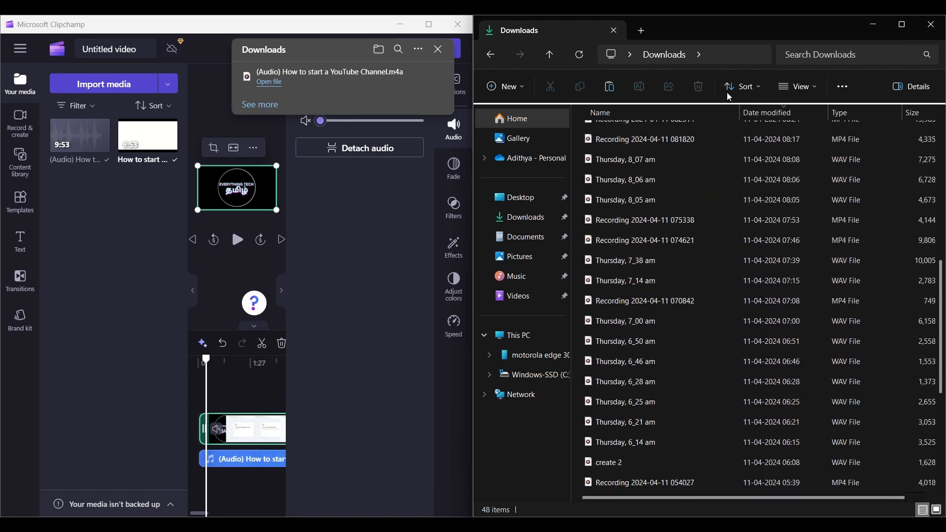
pyautogui.click(429, 24)
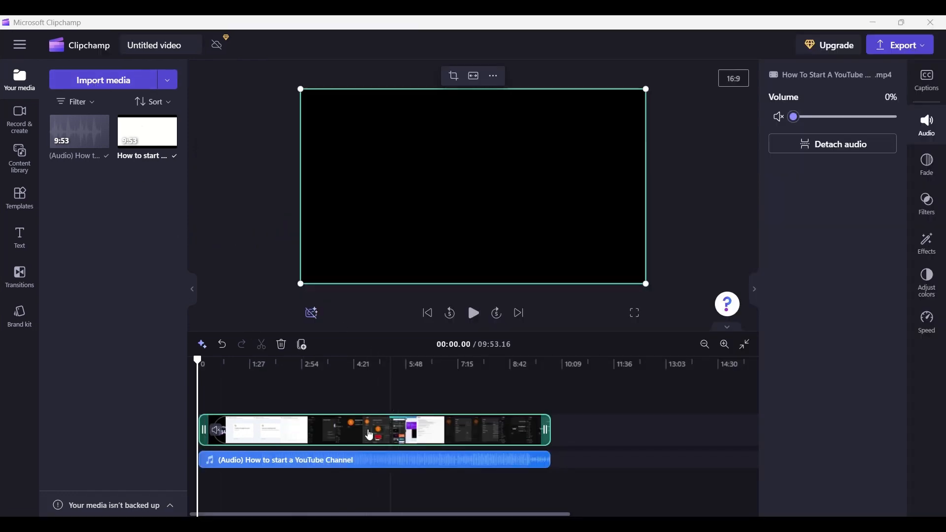
# Import the keyboard-sound-200501 audio file from Downloads into the media library
pyautogui.click(105, 80)
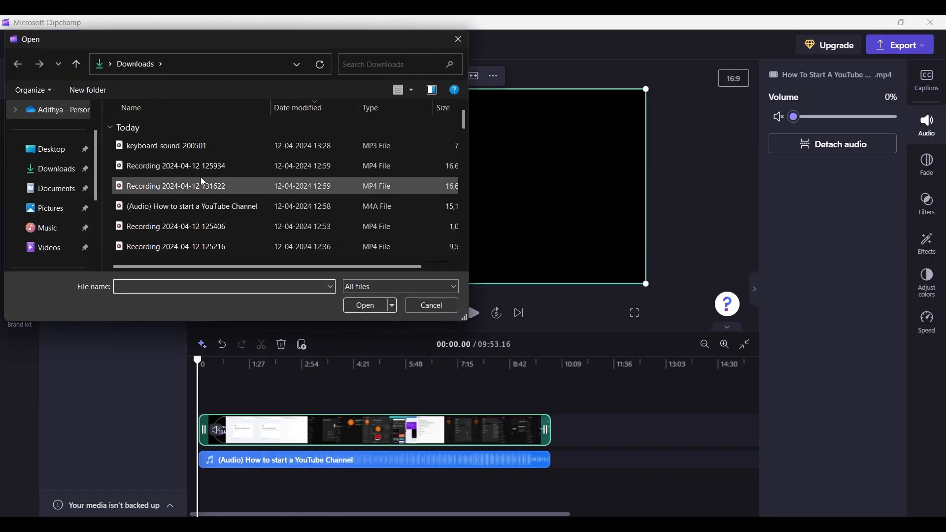
pyautogui.click(203, 148)
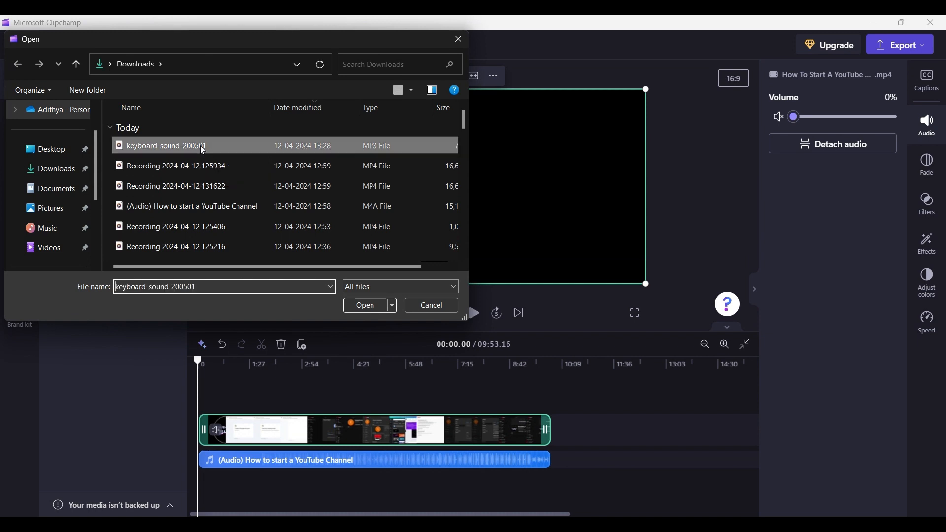
pyautogui.click(359, 306)
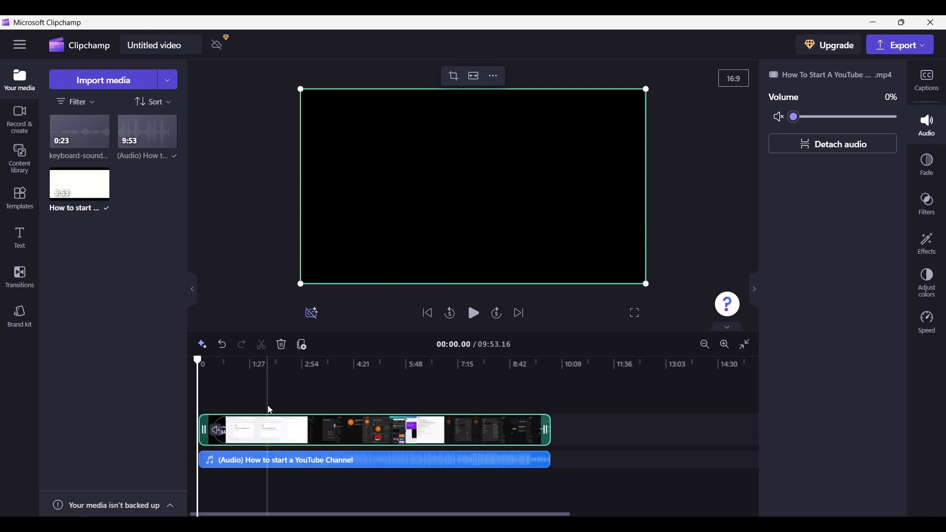
# Split the video clip at 01:16.61 on the timeline
pyautogui.click(229, 399)
pyautogui.click(249, 398)
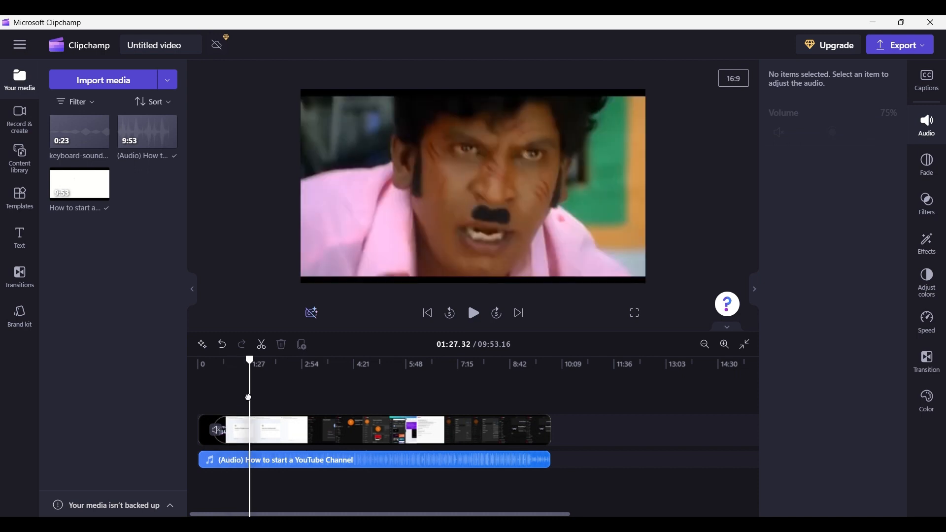
pyautogui.click(243, 399)
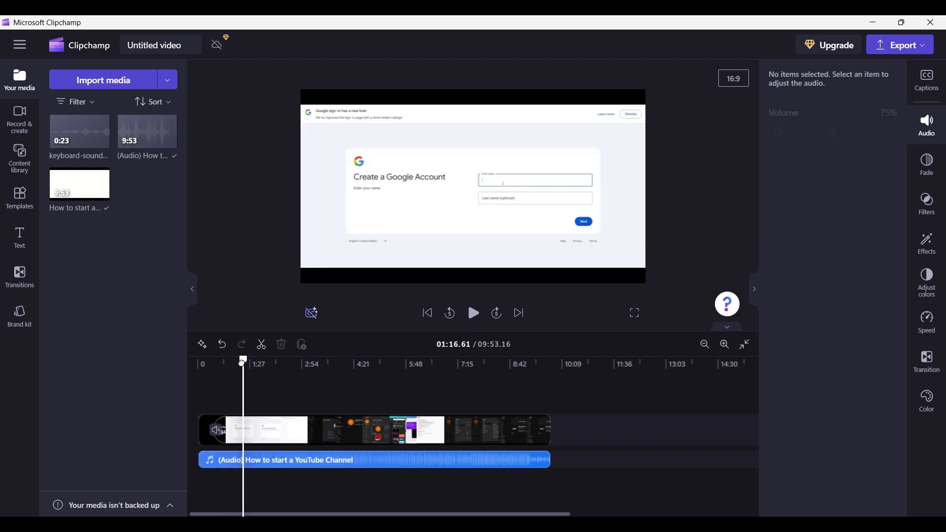
pyautogui.moveTo(243, 360); pyautogui.dragTo(244, 360)
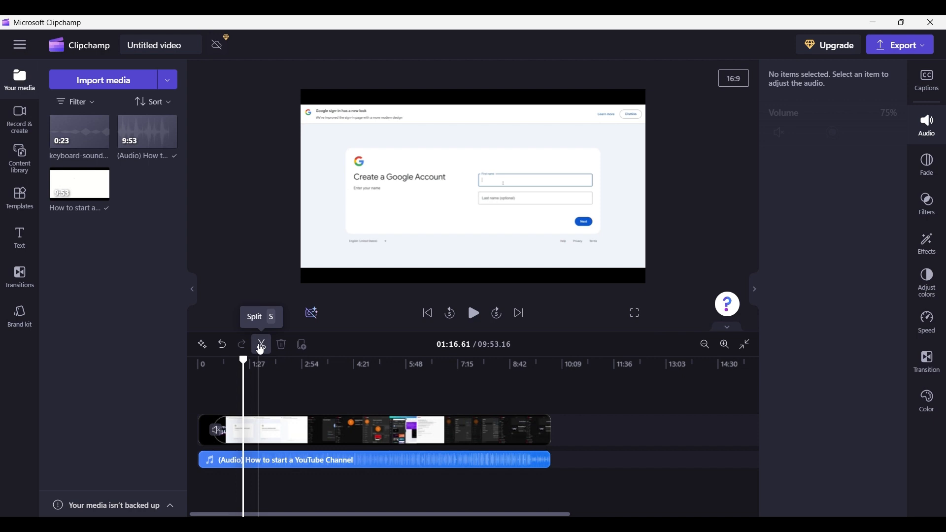
pyautogui.click(258, 430)
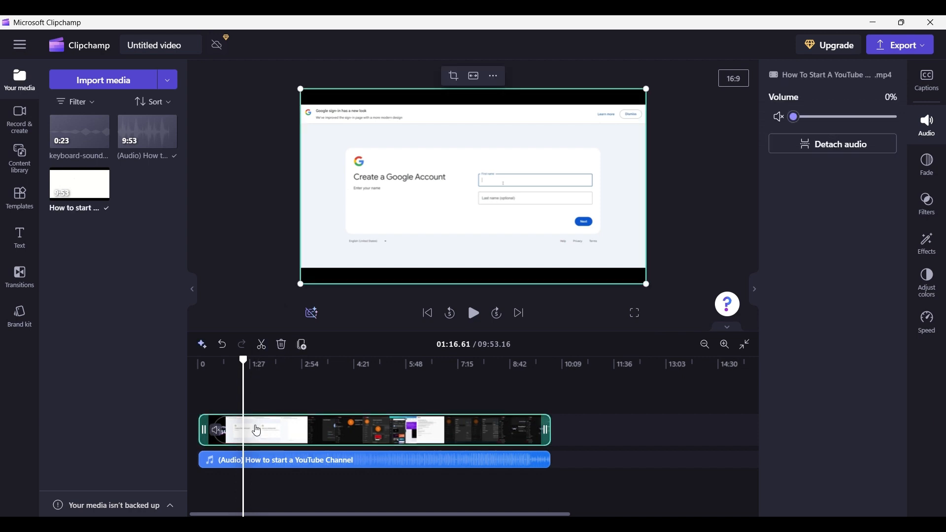
pyautogui.click(261, 345)
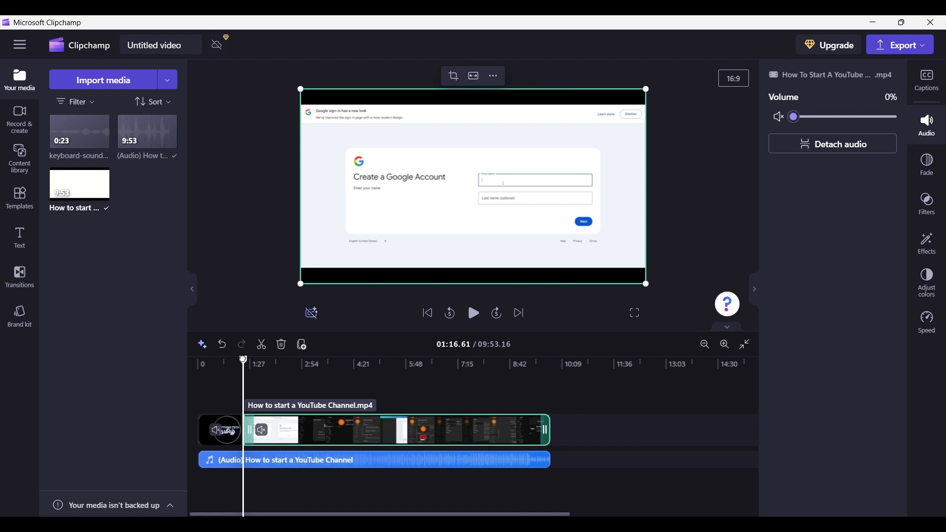
# Split the video clip again at 01:26.50 to isolate a short segment
pyautogui.moveTo(243, 360); pyautogui.dragTo(251, 360)
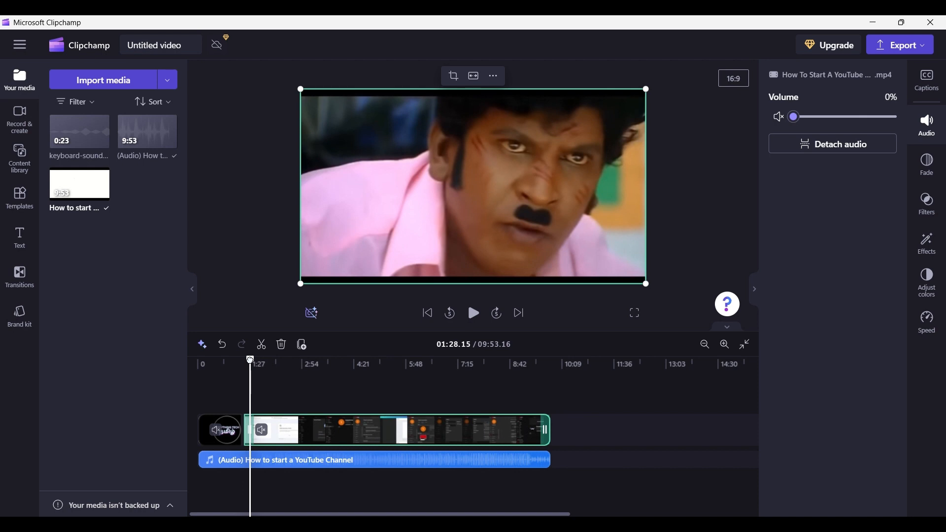
pyautogui.moveTo(251, 360); pyautogui.dragTo(249, 360)
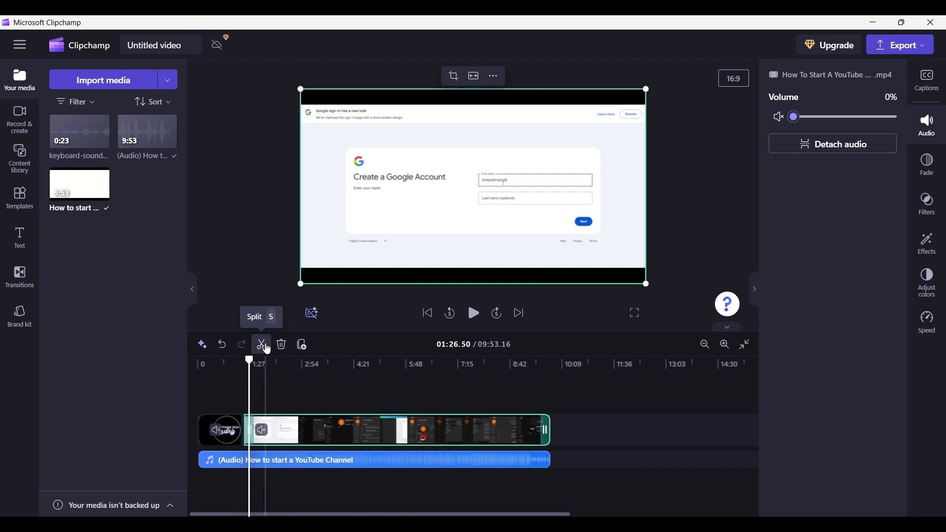
pyautogui.click(262, 344)
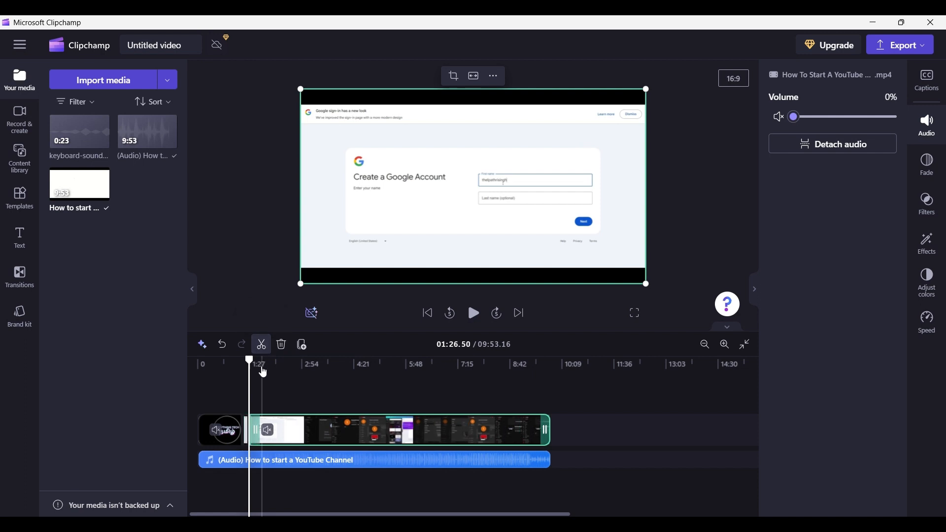
# Enlarge the isolated segment in the preview and reposition it to zoom in on the First name field
pyautogui.click(250, 434)
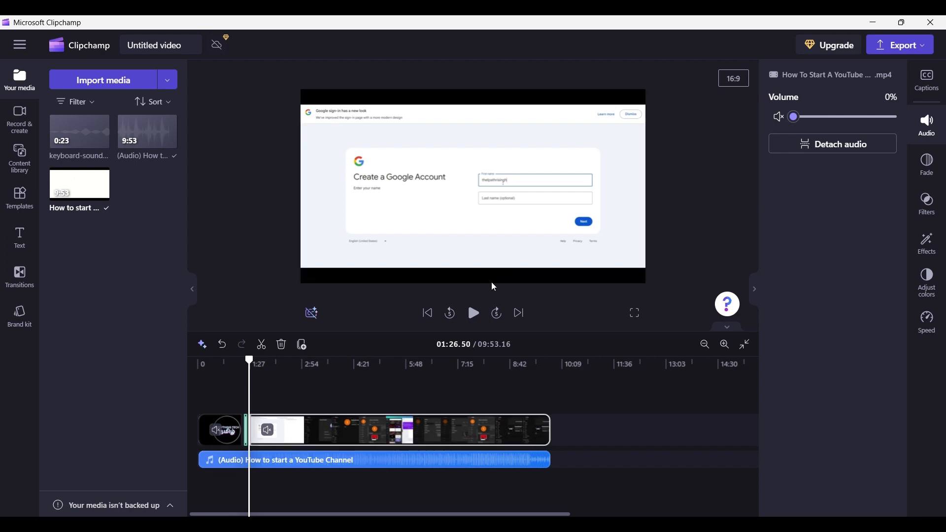
pyautogui.moveTo(493, 285)
pyautogui.mouseDown()
pyautogui.moveTo(494, 250)
pyautogui.moveTo(491, 278)
pyautogui.mouseUp()
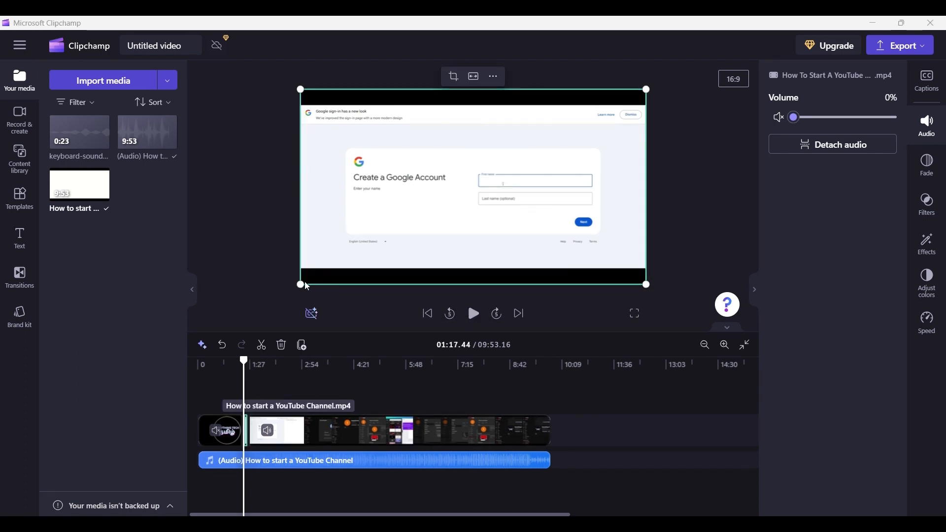
pyautogui.moveTo(299, 286); pyautogui.dragTo(172, 345)
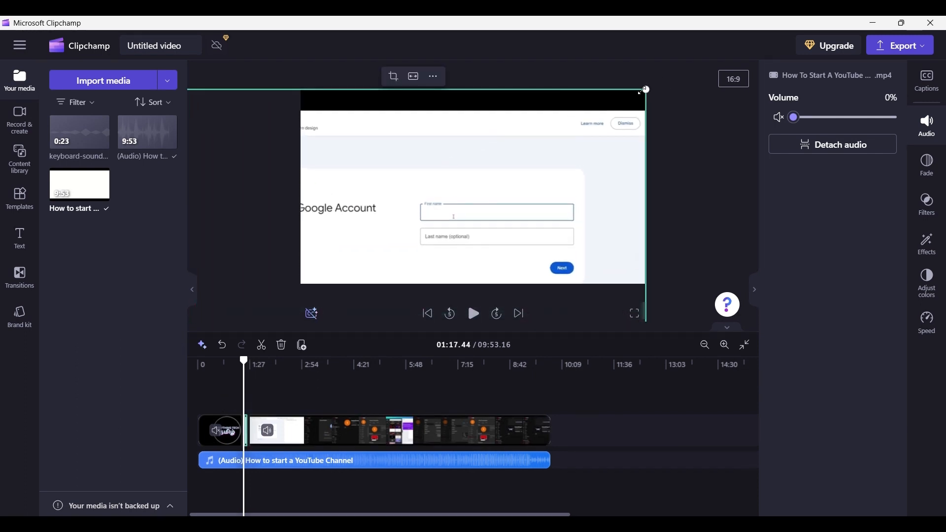
pyautogui.moveTo(647, 89); pyautogui.dragTo(676, 21)
pyautogui.moveTo(518, 194); pyautogui.dragTo(456, 174)
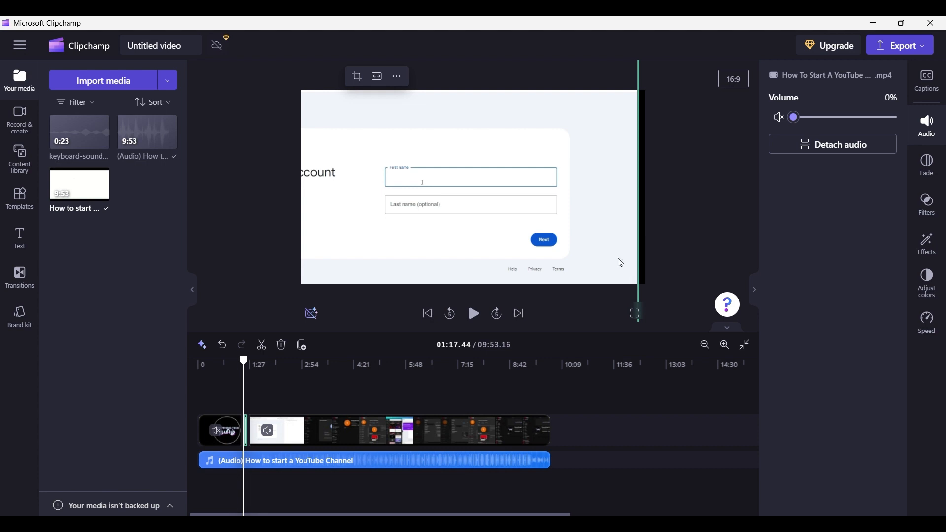
pyautogui.moveTo(621, 263); pyautogui.dragTo(618, 246)
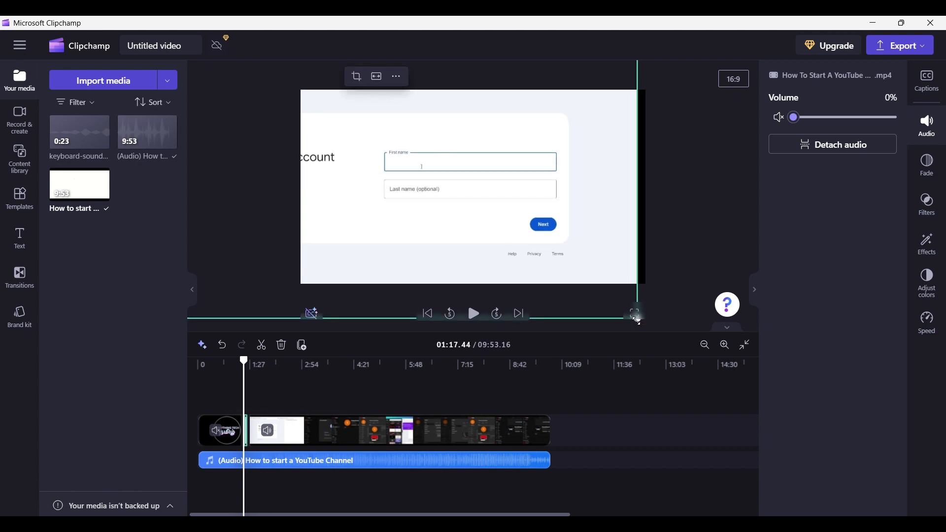
# Further enlarge and reposition the zoomed segment around the First name field, and preview it
pyautogui.moveTo(638, 322); pyautogui.dragTo(704, 355)
pyautogui.moveTo(519, 218); pyautogui.dragTo(493, 208)
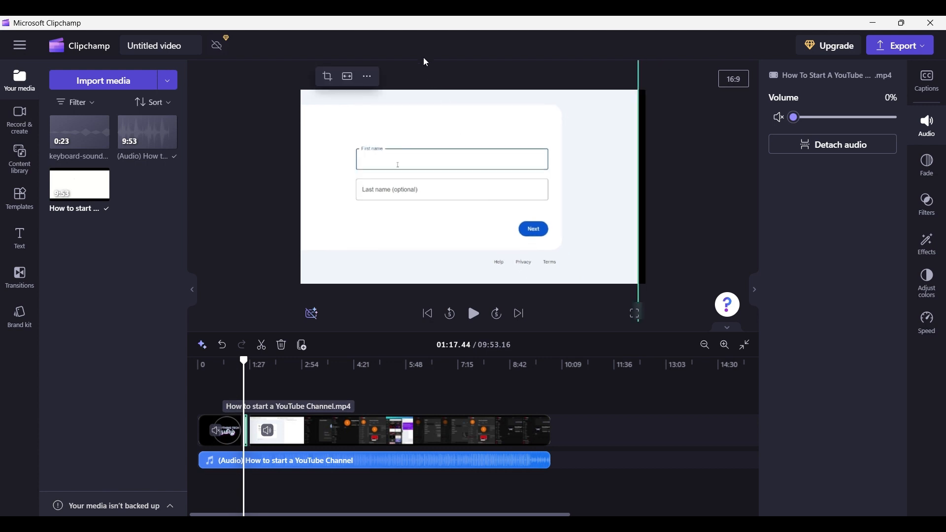
pyautogui.click(473, 316)
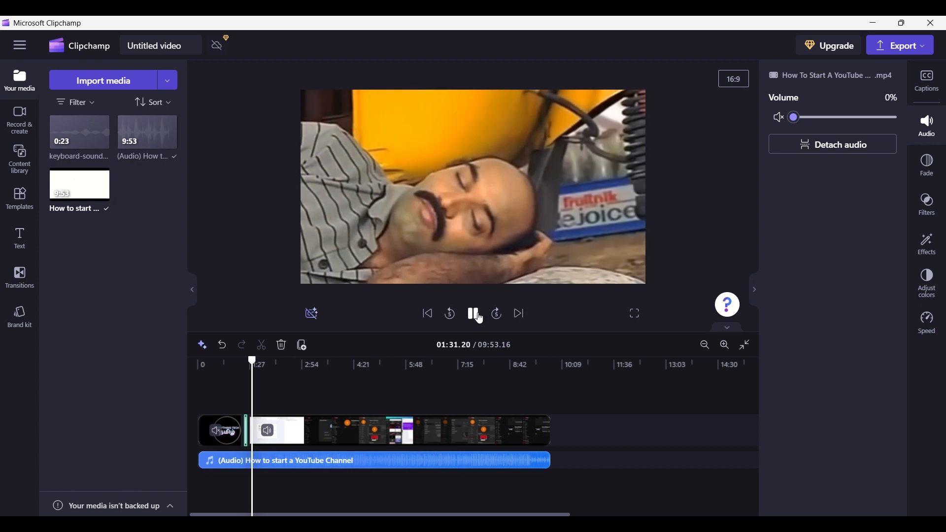
pyautogui.click(477, 317)
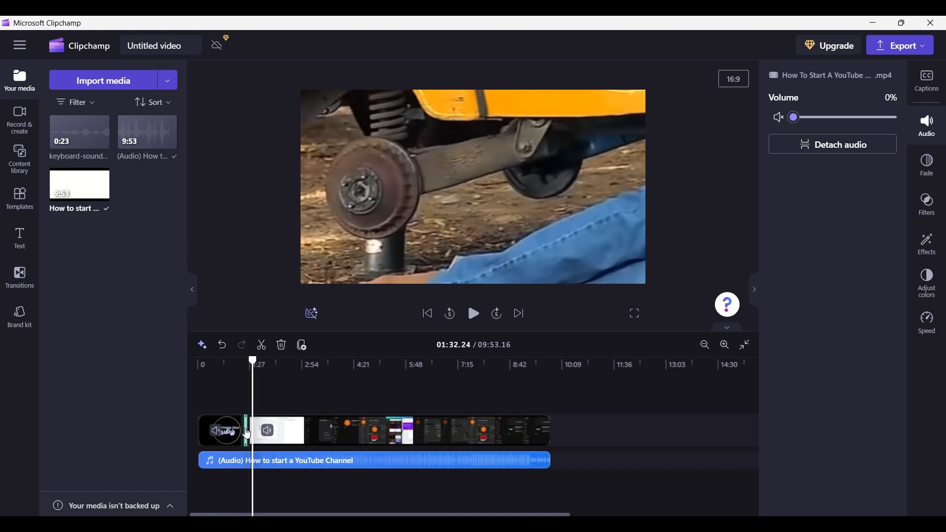
# Add the keyboard-sound-200501 clip to a new audio track at 01:16.61 and preview it
pyautogui.click(243, 366)
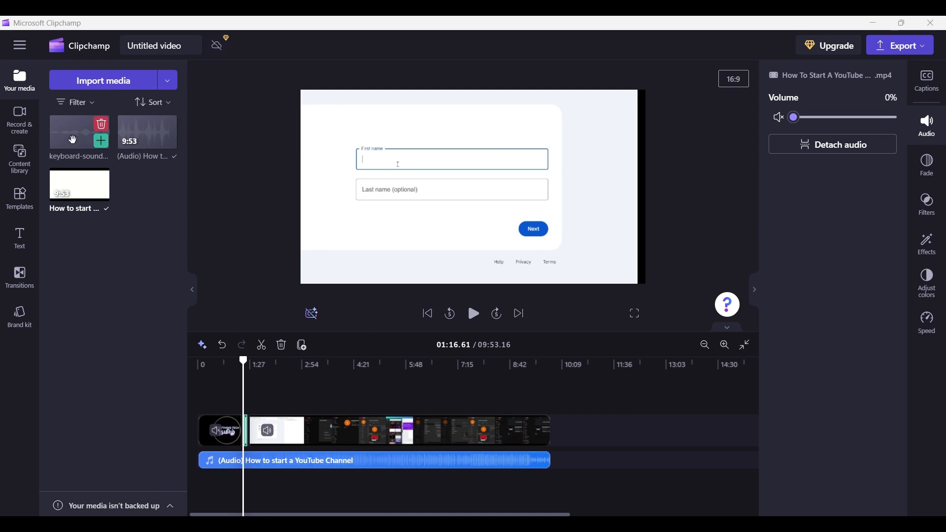
pyautogui.moveTo(82, 150)
pyautogui.mouseDown()
pyautogui.moveTo(317, 498)
pyautogui.moveTo(476, 471)
pyautogui.moveTo(272, 475)
pyautogui.moveTo(244, 466)
pyautogui.moveTo(250, 472)
pyautogui.mouseUp()
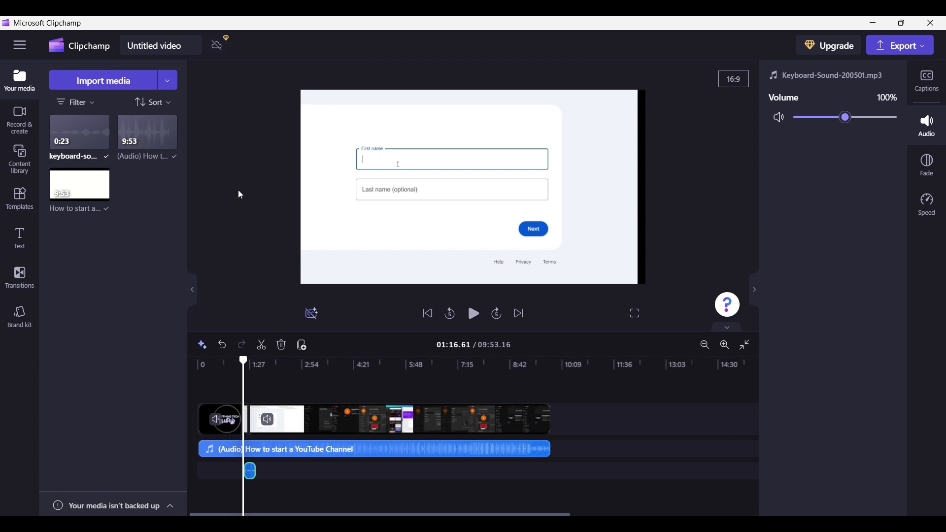
pyautogui.click(474, 316)
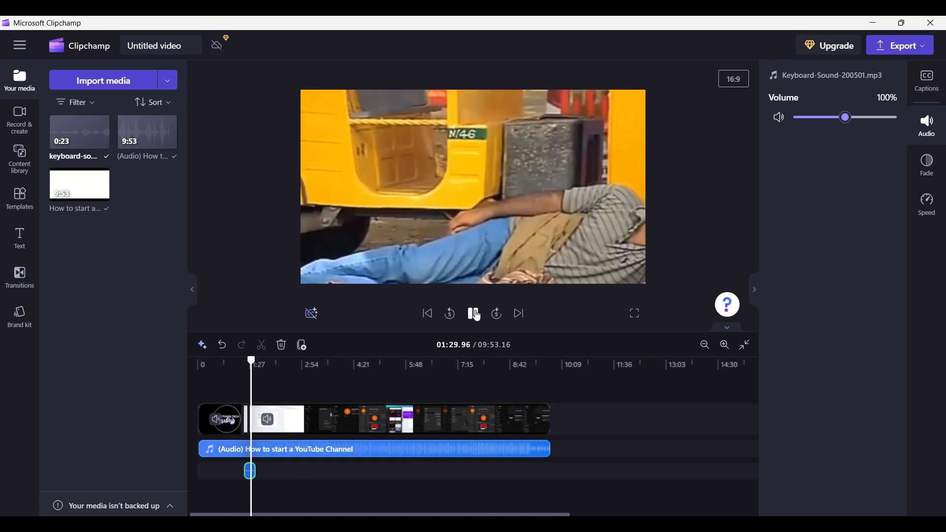
pyautogui.click(474, 315)
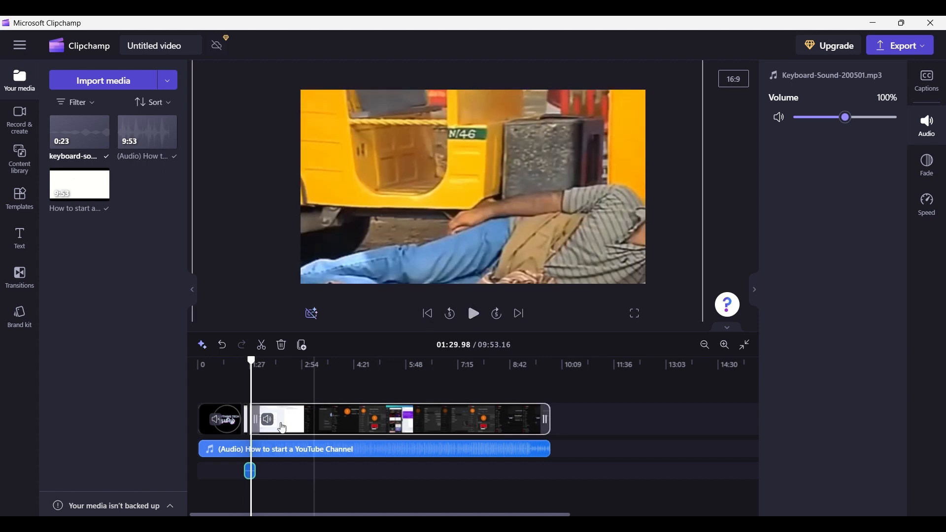
# Trim the keyboard sound clip so it spans only from 01:16.61 to 01:26.50
pyautogui.click(243, 394)
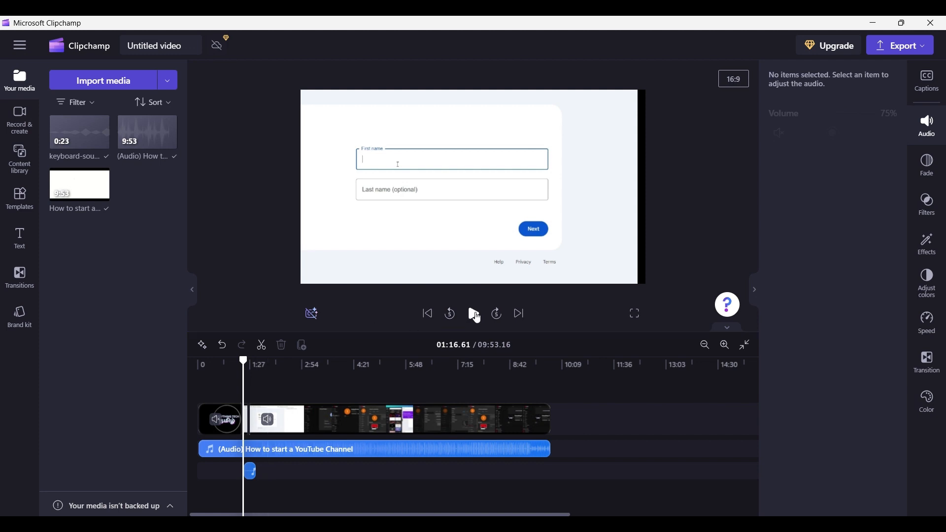
pyautogui.click(251, 477)
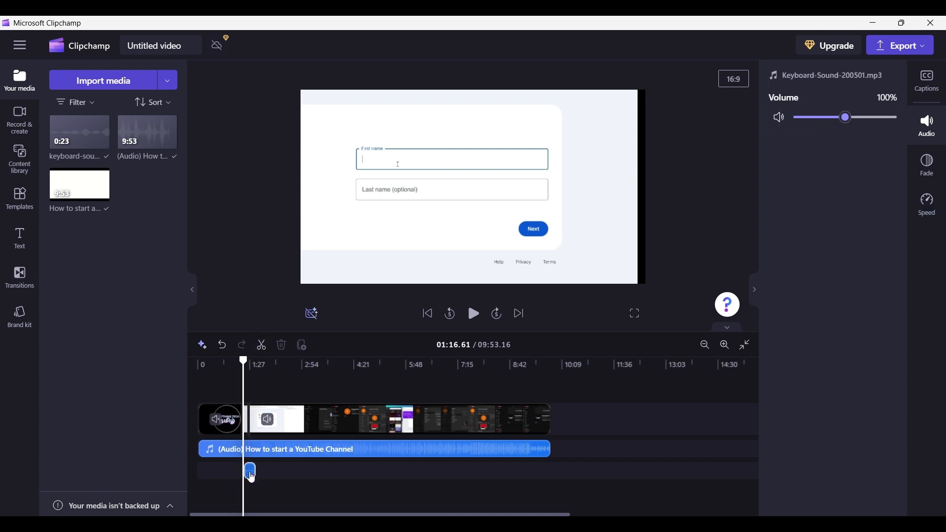
pyautogui.click(263, 351)
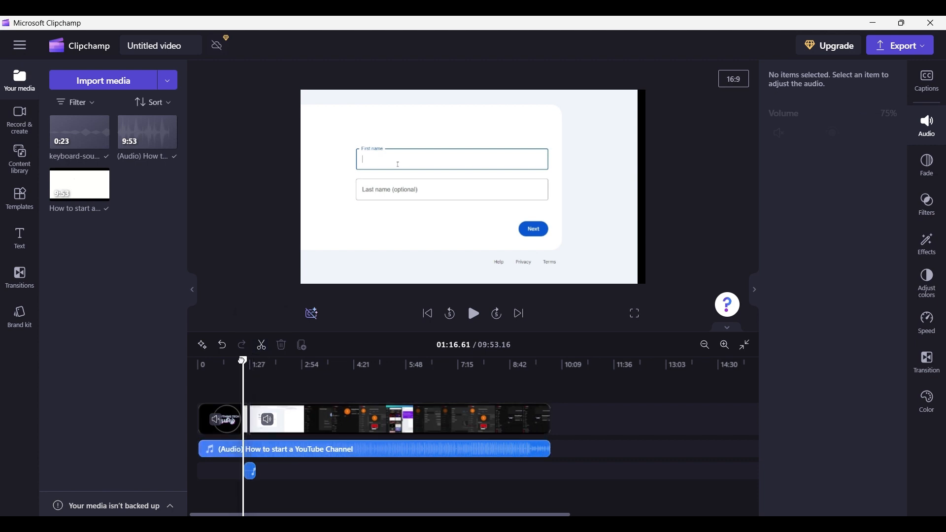
pyautogui.moveTo(244, 362); pyautogui.dragTo(250, 361)
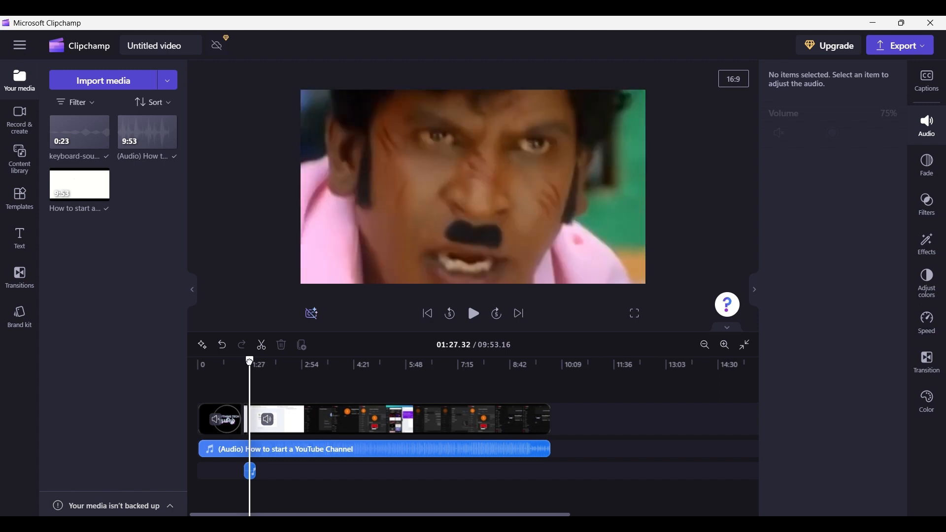
pyautogui.moveTo(250, 361); pyautogui.dragTo(249, 361)
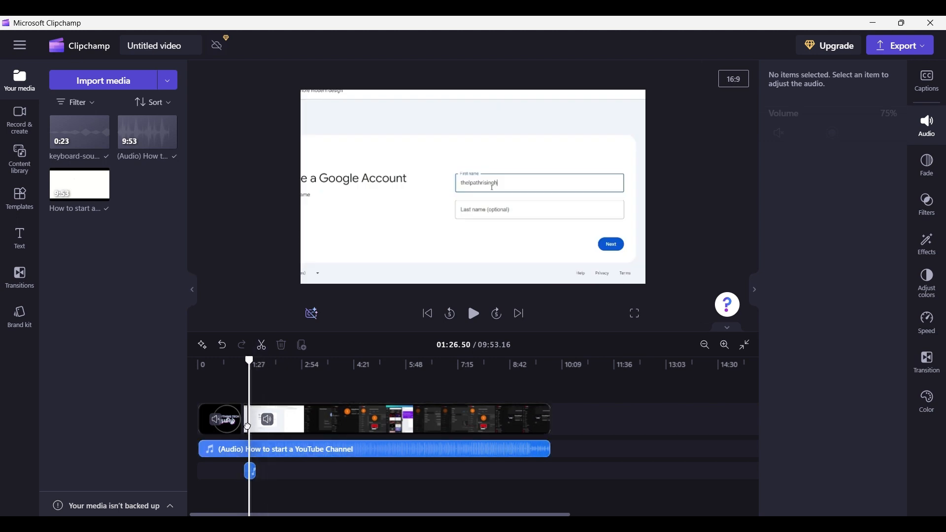
pyautogui.click(252, 476)
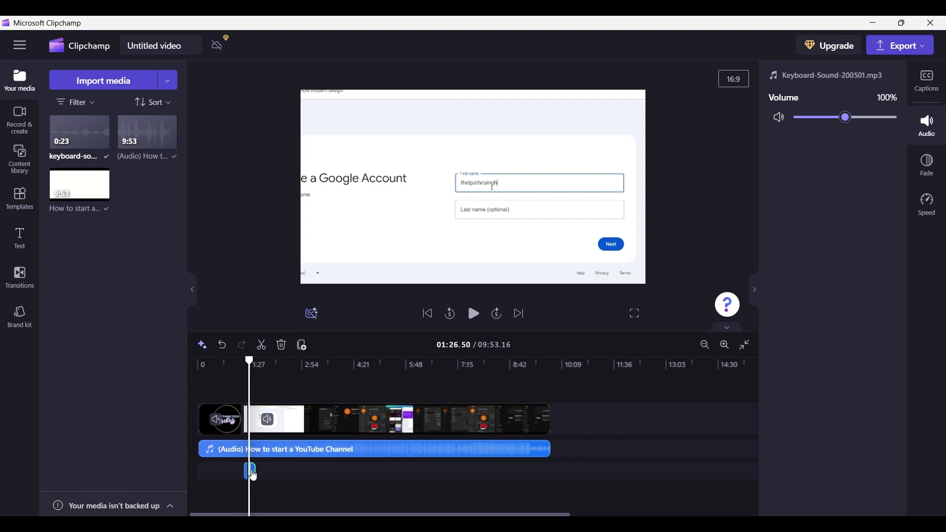
pyautogui.click(282, 346)
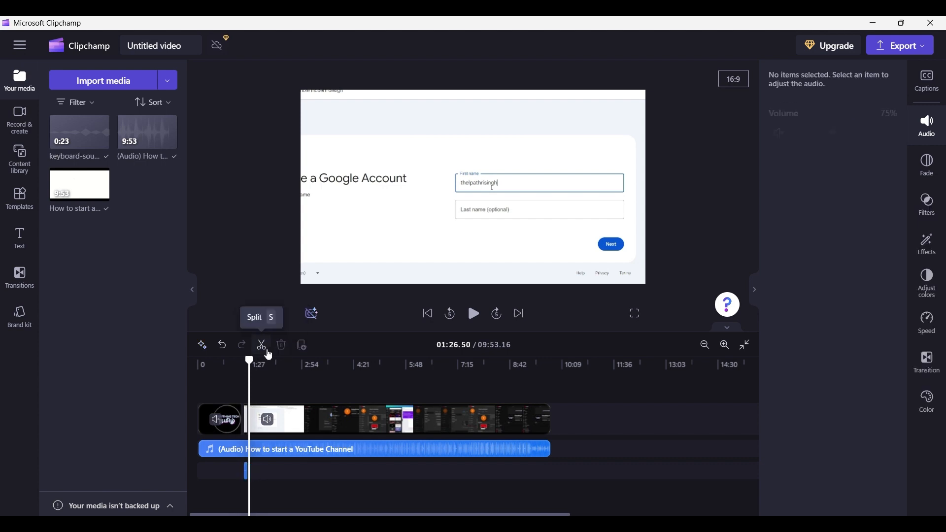
# Set the keyboard sound clip's volume to maximum and preview the sequence
pyautogui.moveTo(249, 359); pyautogui.dragTo(240, 360)
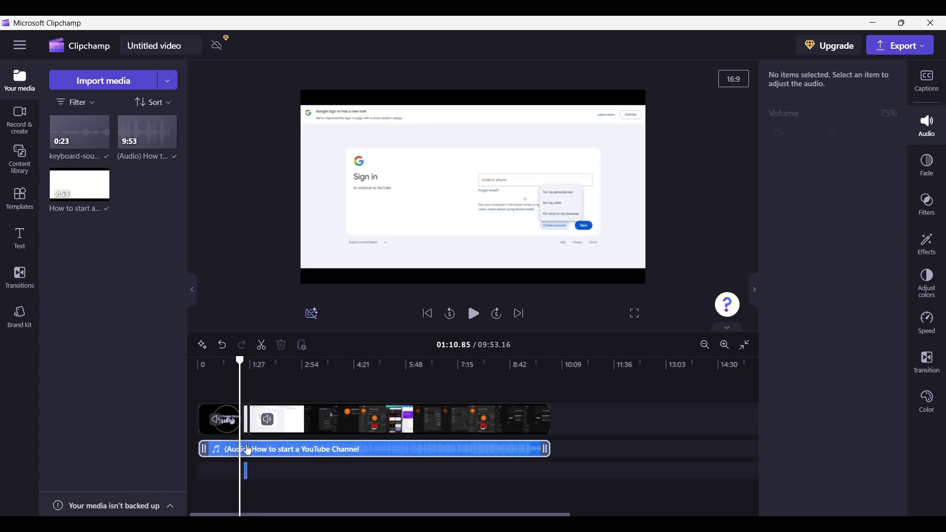
pyautogui.click(248, 472)
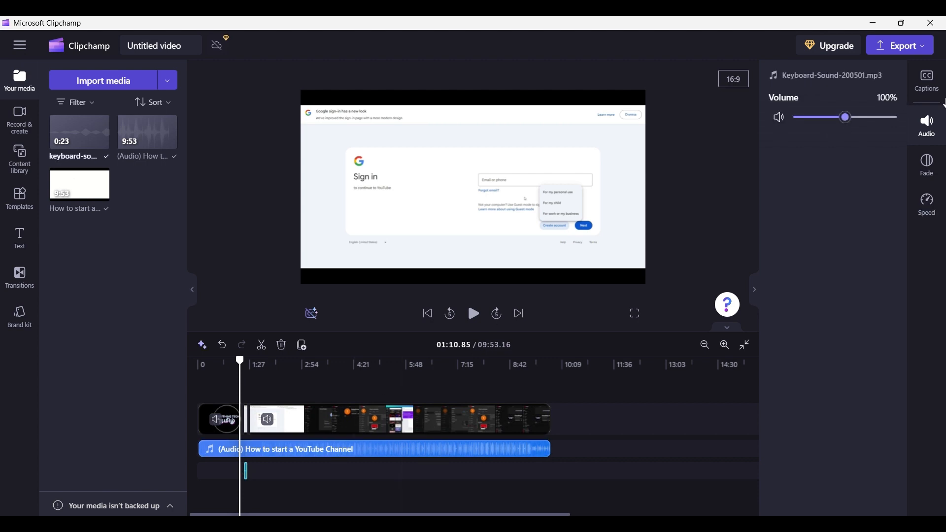
pyautogui.moveTo(845, 119); pyautogui.dragTo(922, 121)
pyautogui.click(929, 126)
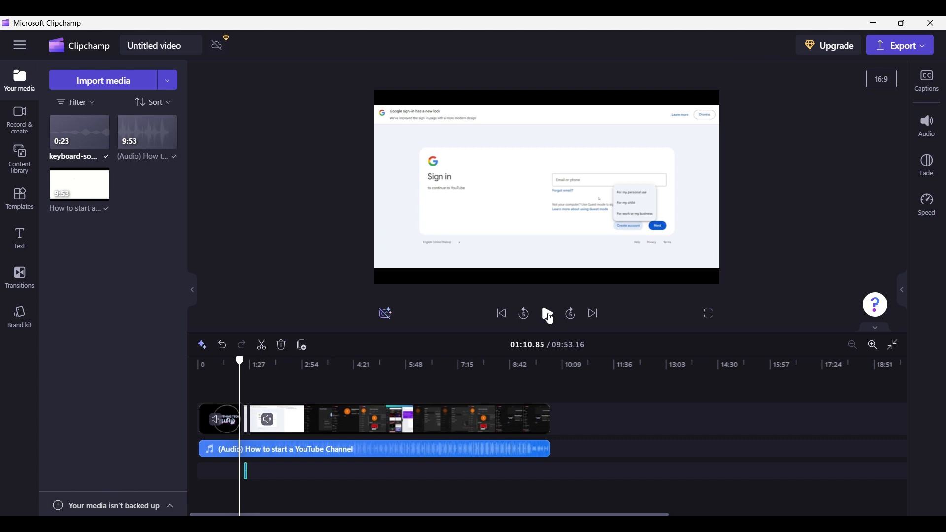
pyautogui.click(548, 316)
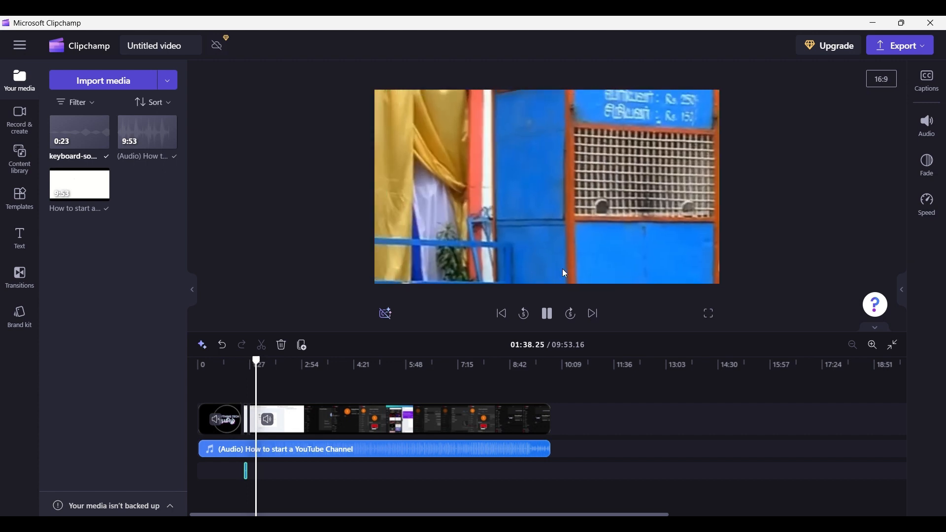
pyautogui.click(552, 319)
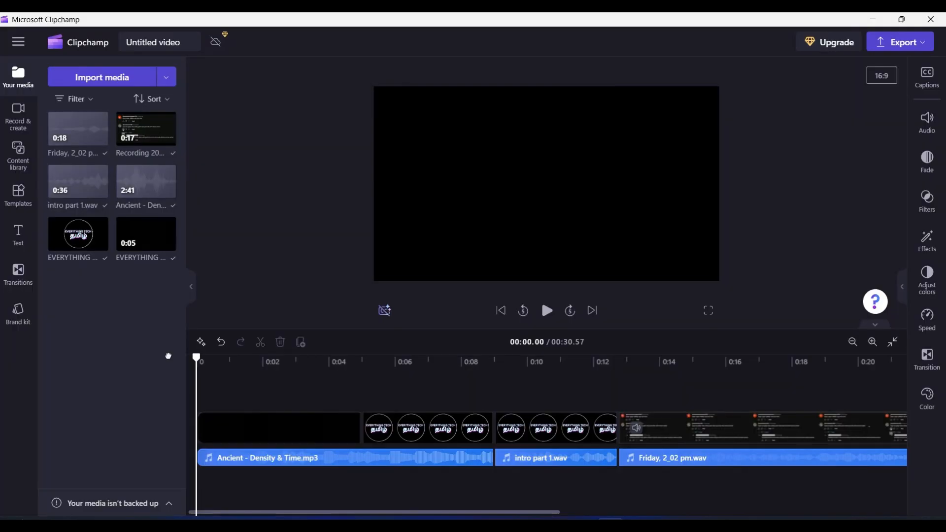
# Play through and seek around the comments section of the EVERYTHING TECH project timeline
pyautogui.press('space')
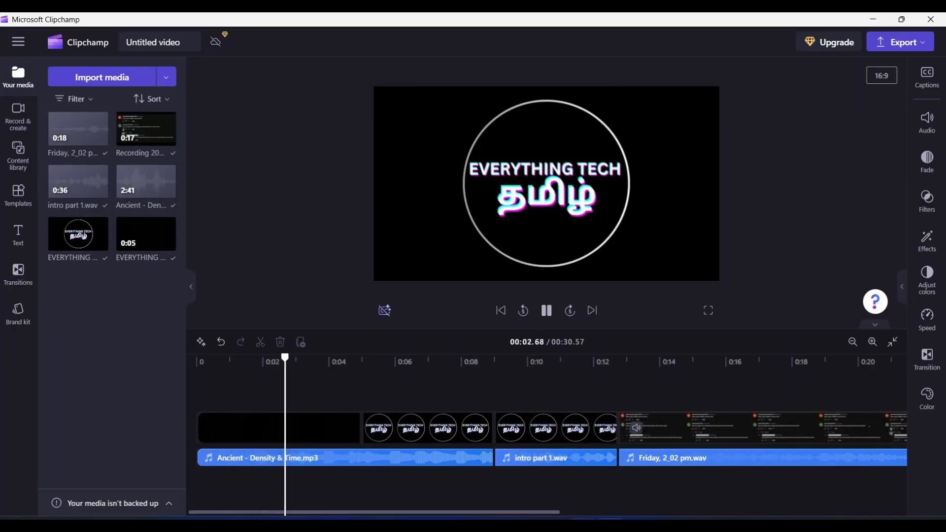
pyautogui.moveTo(475, 512); pyautogui.dragTo(767, 514)
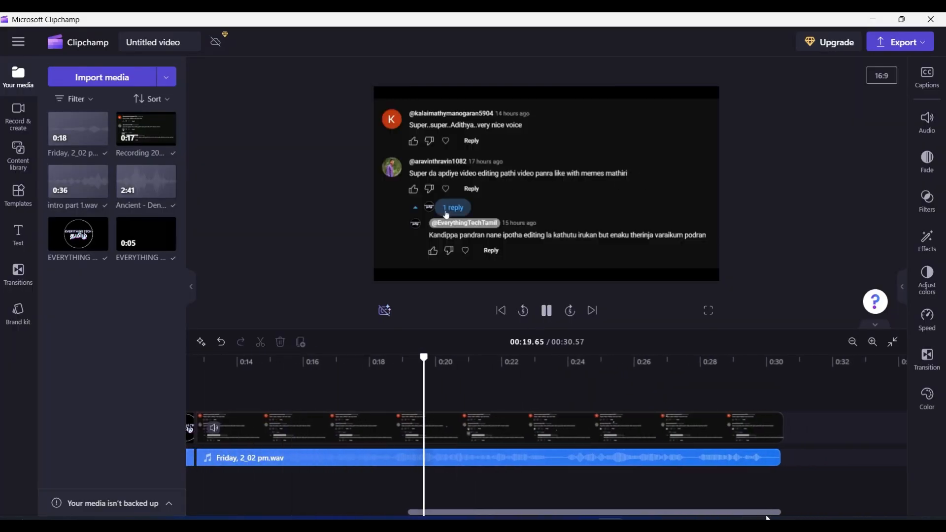
pyautogui.moveTo(446, 396); pyautogui.dragTo(501, 394)
pyautogui.click(195, 382)
pyautogui.click(547, 311)
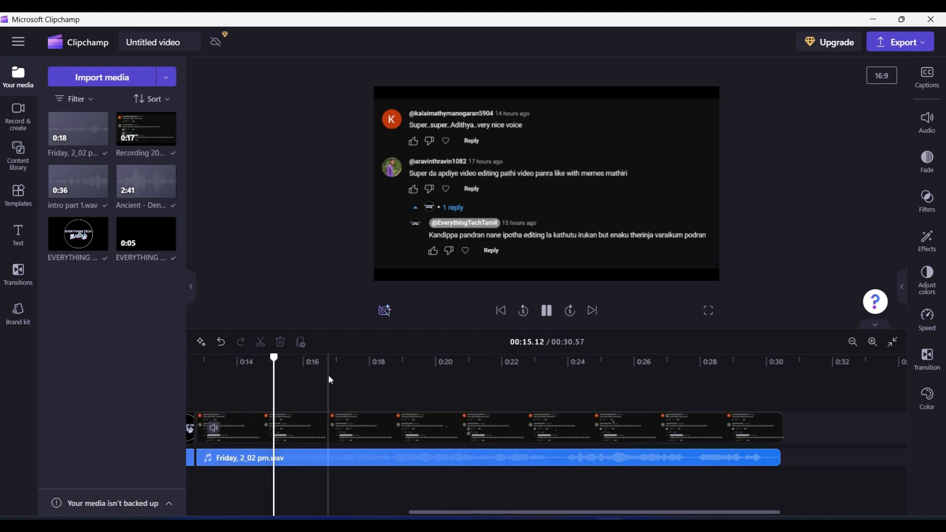
pyautogui.click(466, 381)
pyautogui.click(547, 311)
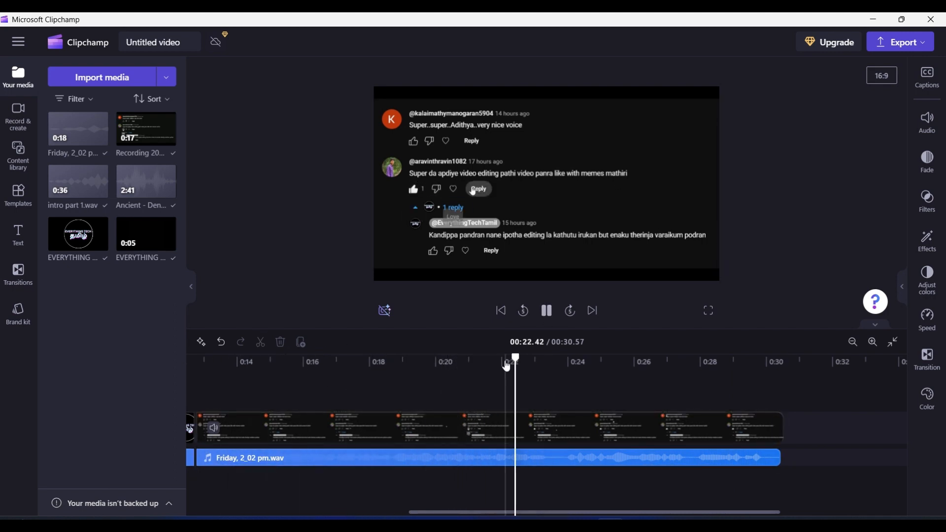
# Split the video clip at about 0:22 and move the remainder right to open a gap
pyautogui.click(502, 367)
pyautogui.click(260, 342)
pyautogui.moveTo(549, 433); pyautogui.dragTo(691, 433)
# Import a screen recording from Downloads and place it in the timeline gap
pyautogui.moveTo(471, 522)
pyautogui.click(472, 485)
pyautogui.moveTo(740, 146); pyautogui.dragTo(118, 183)
pyautogui.click(191, 133)
pyautogui.moveTo(78, 129); pyautogui.dragTo(532, 429)
# Shift the following audio clip right to line up with the gap, and preview the inserted recording
pyautogui.moveTo(690, 458); pyautogui.dragTo(762, 458)
pyautogui.click(223, 382)
pyautogui.click(330, 382)
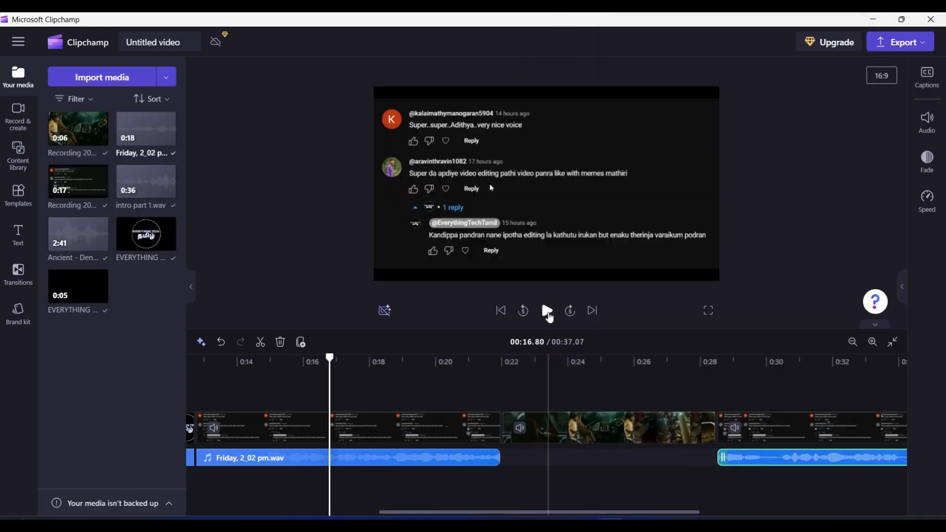
pyautogui.click(547, 310)
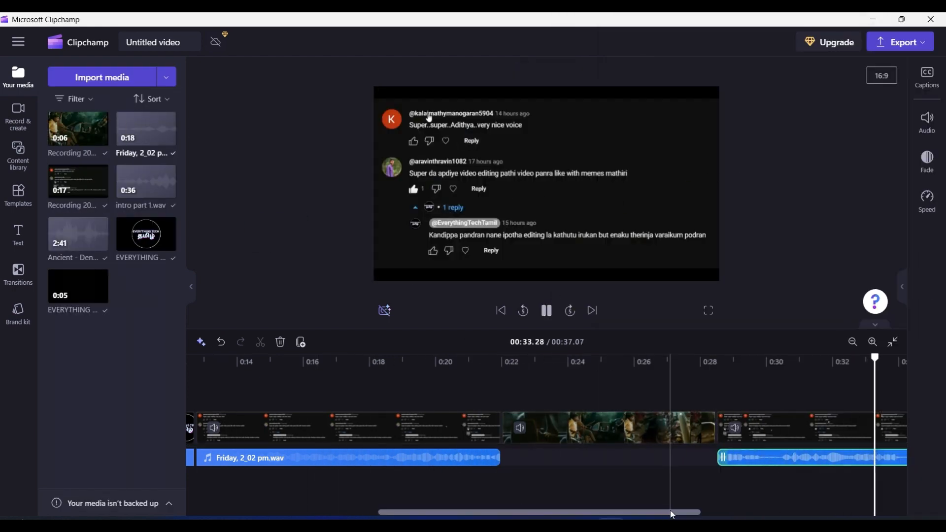
pyautogui.moveTo(473, 523)
pyautogui.click(473, 470)
pyautogui.scroll(-2, 759, 394)
pyautogui.moveTo(760, 372); pyautogui.dragTo(128, 187)
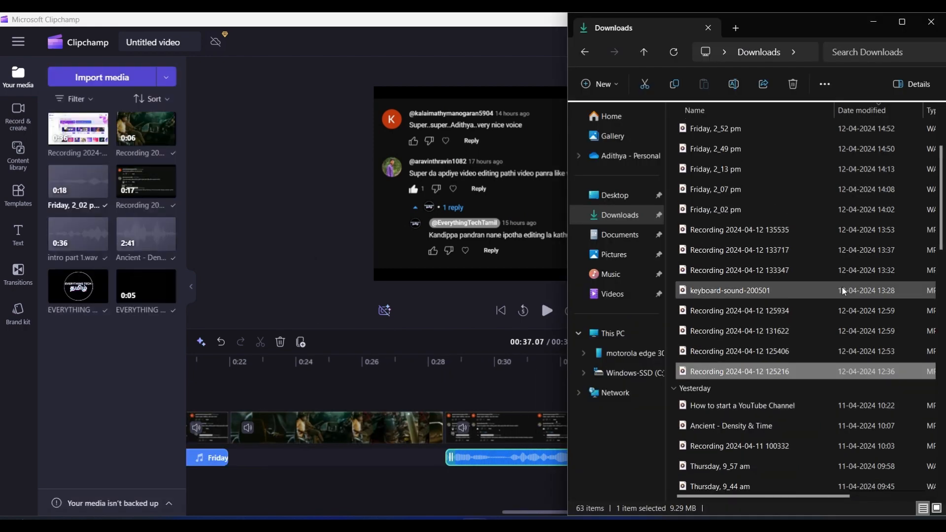
pyautogui.scroll(1, 789, 290)
pyautogui.moveTo(730, 250); pyautogui.dragTo(128, 197)
pyautogui.click(874, 21)
# Append the new recording and the Friday, 2_07 pm audio to the end of the timeline and preview
pyautogui.moveTo(660, 513); pyautogui.dragTo(738, 512)
pyautogui.moveTo(147, 129); pyautogui.dragTo(555, 428)
pyautogui.moveTo(497, 514); pyautogui.dragTo(543, 515)
pyautogui.moveTo(72, 132); pyautogui.dragTo(377, 458)
pyautogui.moveTo(543, 513); pyautogui.dragTo(552, 517)
pyautogui.moveTo(502, 512); pyautogui.dragTo(467, 512)
pyautogui.click(425, 485)
pyautogui.click(547, 312)
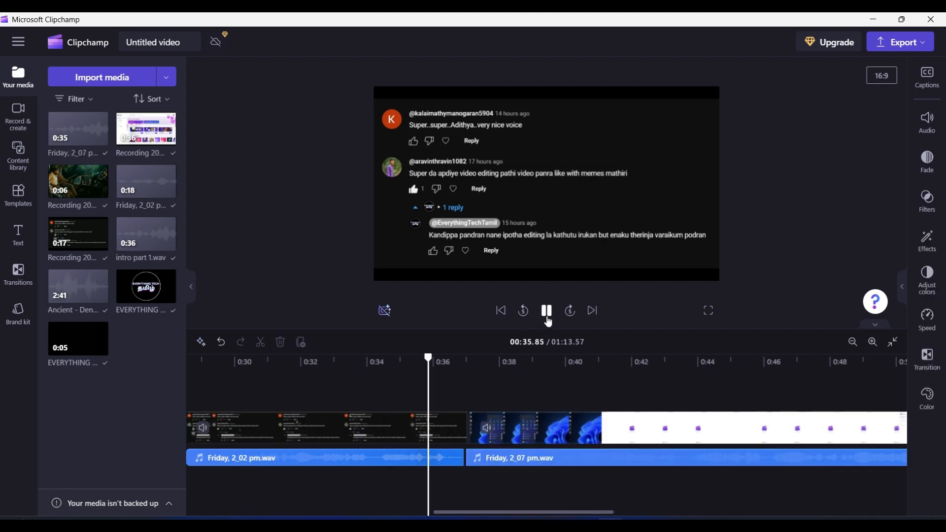
pyautogui.moveTo(594, 513); pyautogui.dragTo(871, 514)
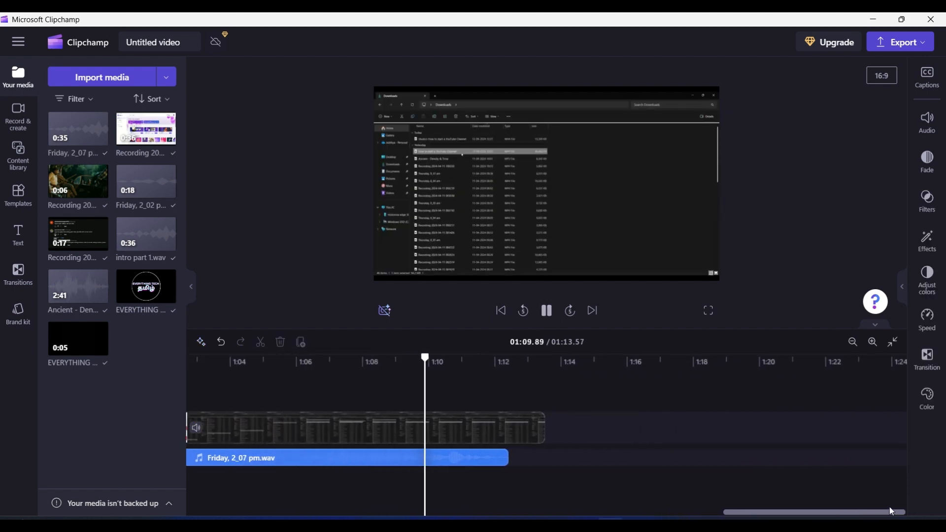
pyautogui.click(474, 524)
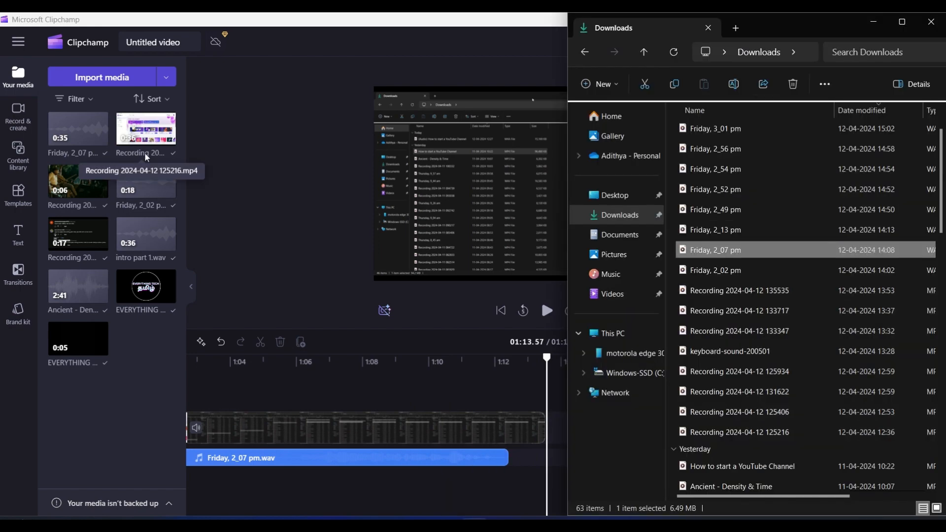
pyautogui.moveTo(747, 393); pyautogui.dragTo(128, 280)
pyautogui.moveTo(723, 231); pyautogui.dragTo(128, 281)
pyautogui.click(874, 22)
# Add the new recording and the Friday, 2_13 pm audio to the end of the timeline and preview
pyautogui.moveTo(146, 130); pyautogui.dragTo(581, 430)
pyautogui.moveTo(79, 130); pyautogui.dragTo(304, 457)
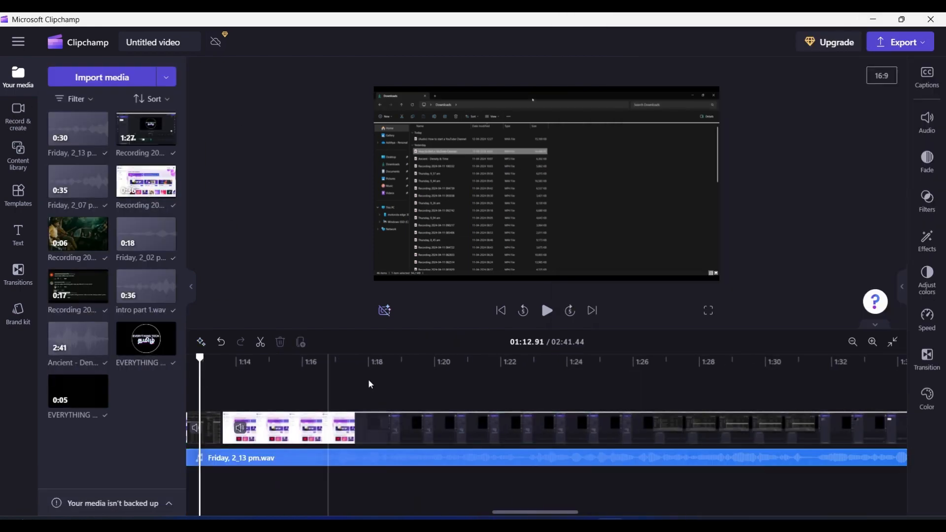
pyautogui.click(547, 311)
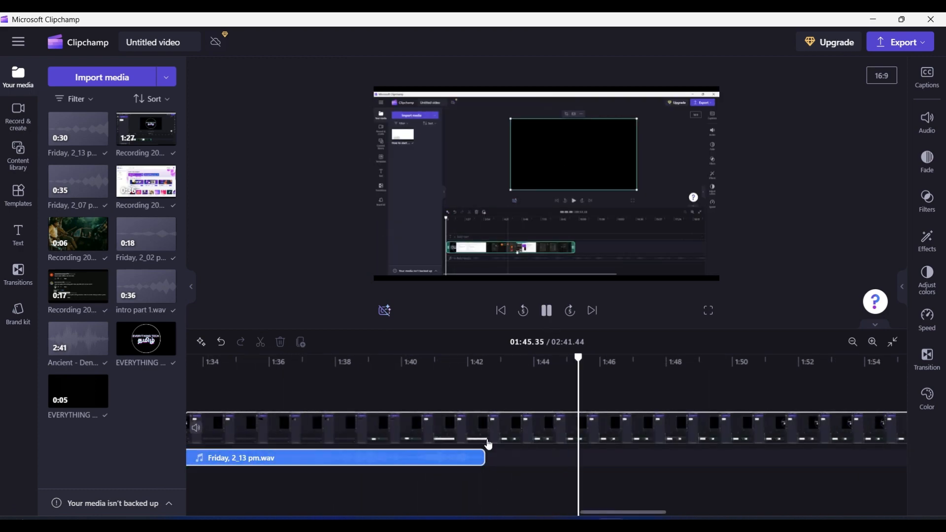
# Import the Friday, 2_49 pm audio and place it right after the previous narration clip, then preview
pyautogui.click(366, 374)
pyautogui.click(474, 521)
pyautogui.moveTo(686, 210); pyautogui.dragTo(116, 222)
pyautogui.click(114, 451)
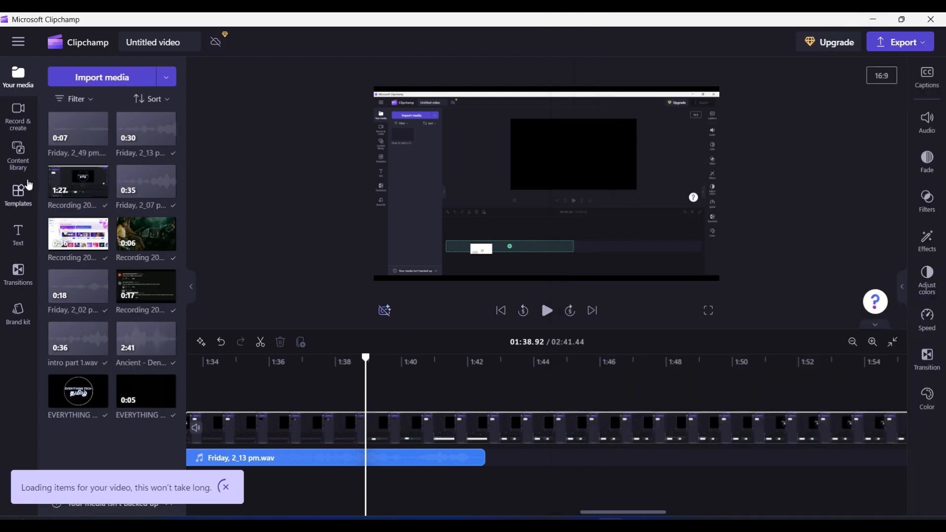
pyautogui.moveTo(78, 129); pyautogui.dragTo(507, 457)
pyautogui.click(547, 312)
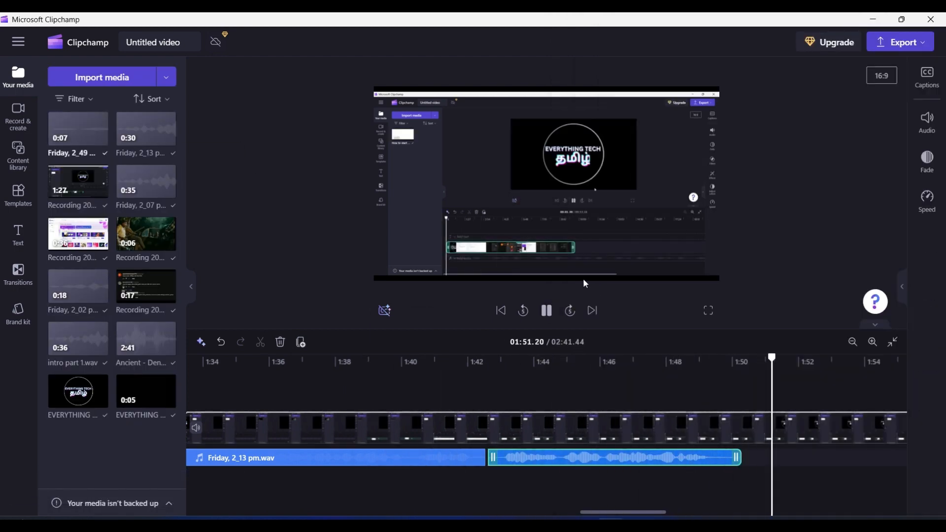
# Import the Friday, 2_52 pm audio and add it further along the audio track, then preview
pyautogui.click(431, 375)
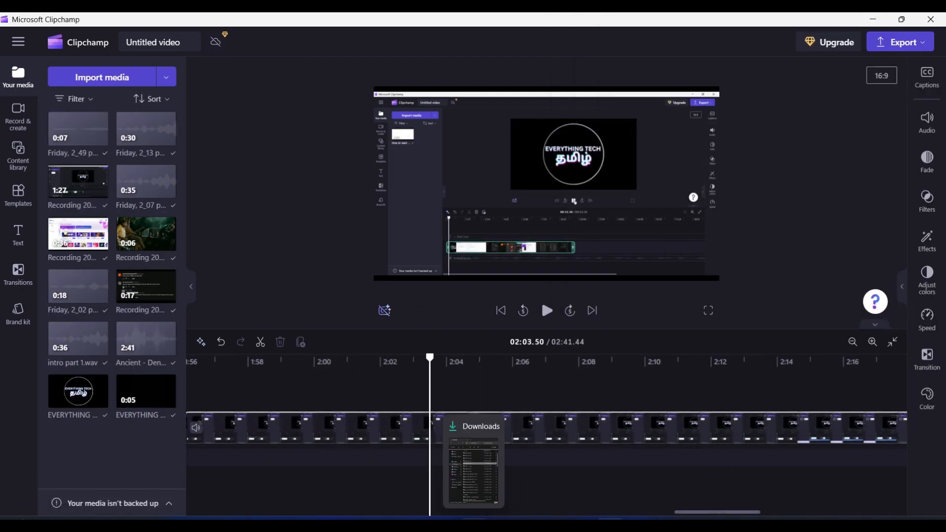
pyautogui.click(474, 520)
pyautogui.moveTo(700, 190); pyautogui.dragTo(118, 207)
pyautogui.click(227, 194)
pyautogui.moveTo(78, 129); pyautogui.dragTo(463, 460)
pyautogui.click(547, 311)
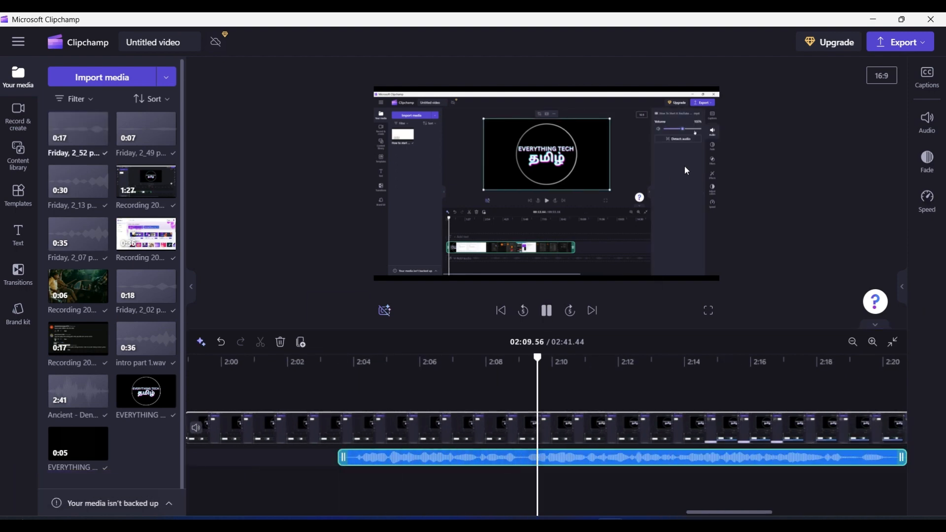
# Import the Friday, 2_54 pm audio from Downloads and add it to the end of the audio track
pyautogui.click(217, 398)
pyautogui.click(474, 520)
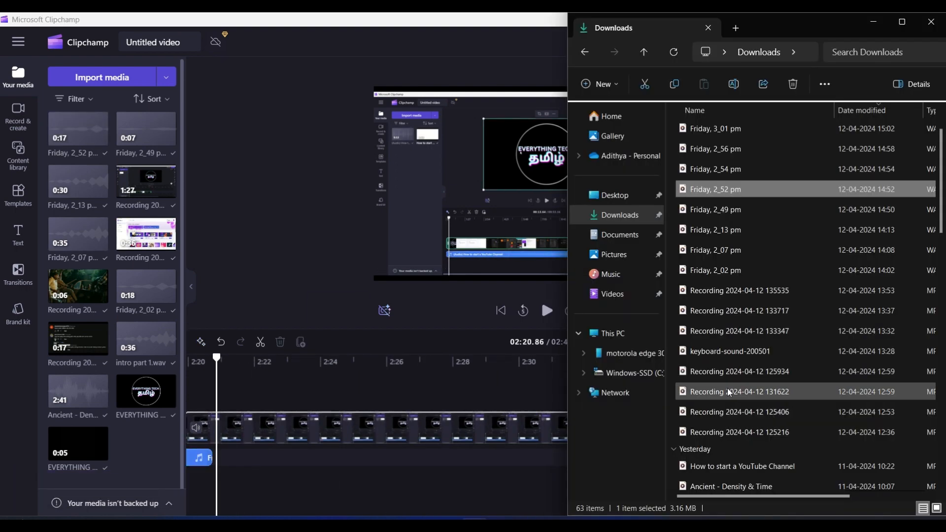
pyautogui.click(717, 171)
pyautogui.moveTo(717, 171); pyautogui.dragTo(118, 207)
pyautogui.moveTo(78, 129); pyautogui.dragTo(217, 458)
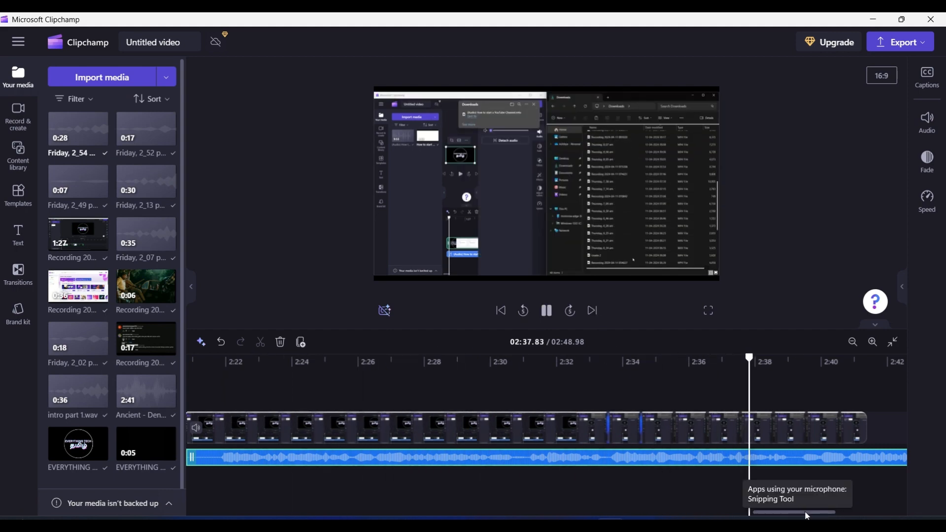
pyautogui.click(474, 520)
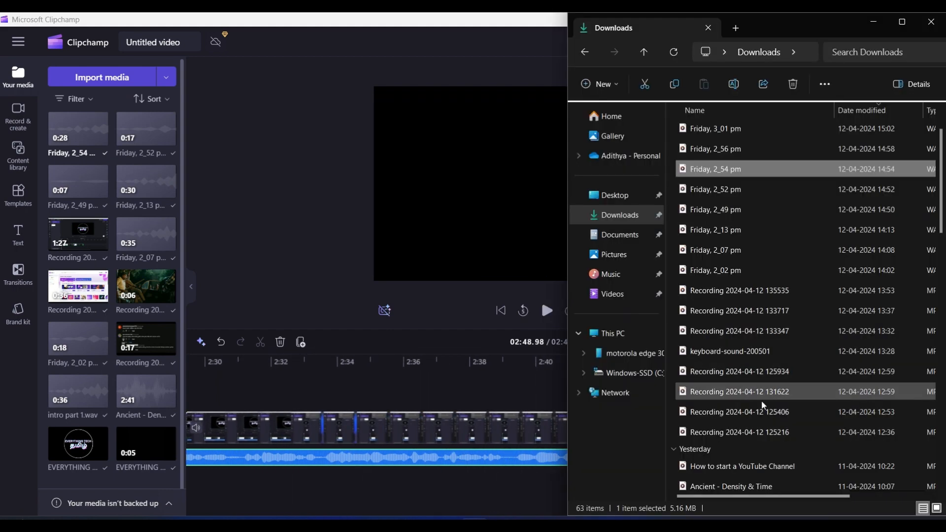
pyautogui.moveTo(772, 378); pyautogui.dragTo(102, 232)
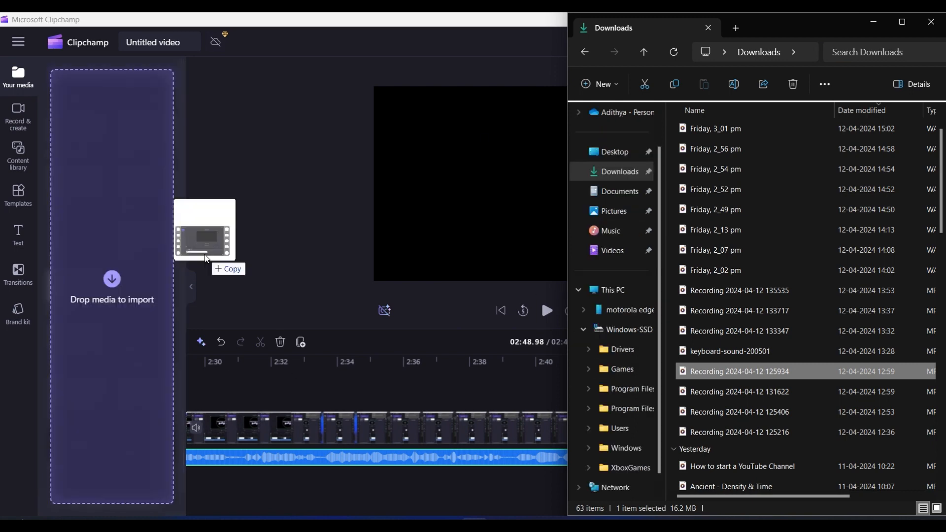
pyautogui.moveTo(205, 256); pyautogui.dragTo(101, 103)
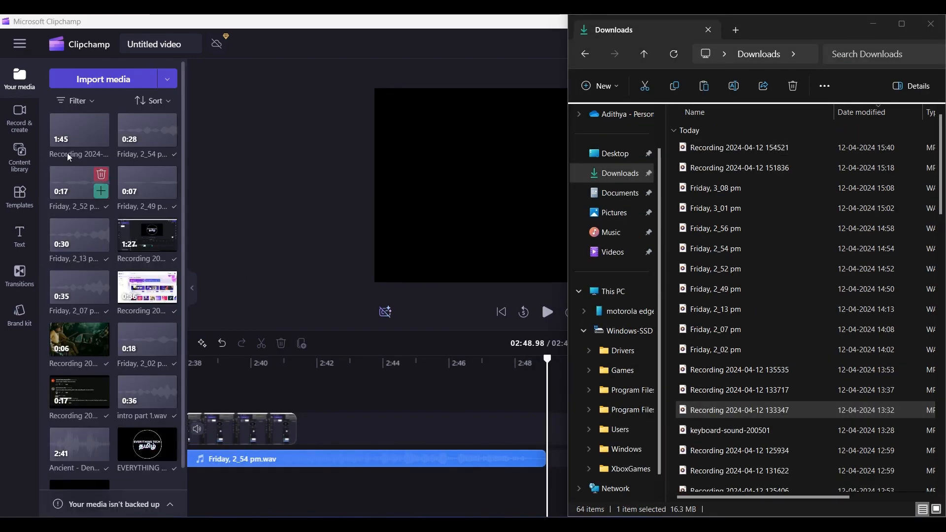
pyautogui.click(874, 23)
pyautogui.moveTo(74, 132); pyautogui.dragTo(328, 428)
pyautogui.moveTo(624, 513); pyautogui.dragTo(608, 514)
pyautogui.click(520, 387)
pyautogui.click(547, 312)
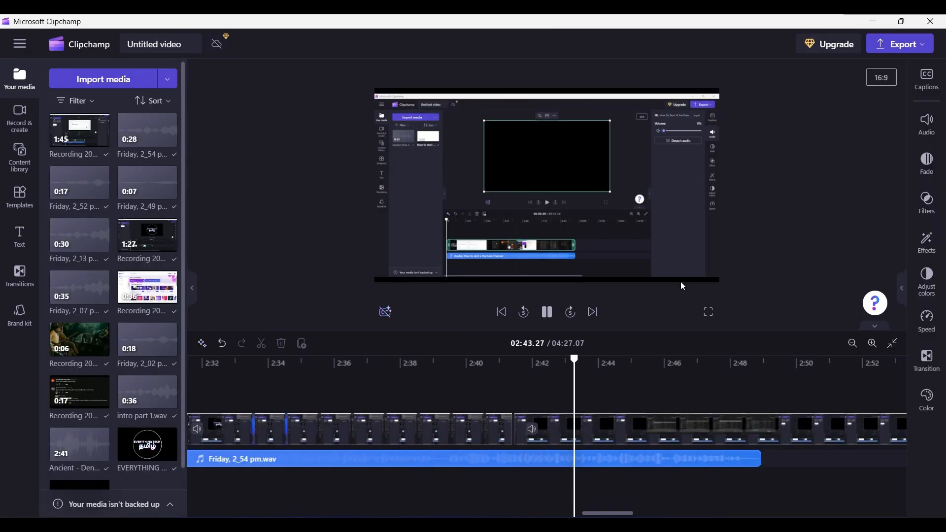
pyautogui.click(547, 312)
# Import the Friday, 2_56 pm audio from Downloads, place it on the audio track, and preview
pyautogui.click(461, 525)
pyautogui.moveTo(710, 228); pyautogui.dragTo(173, 202)
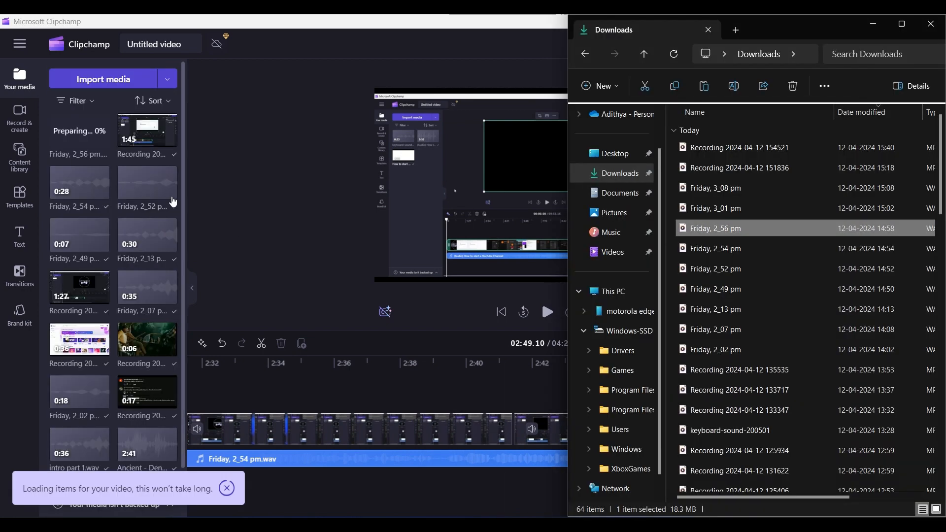
pyautogui.click(257, 145)
pyautogui.click(547, 312)
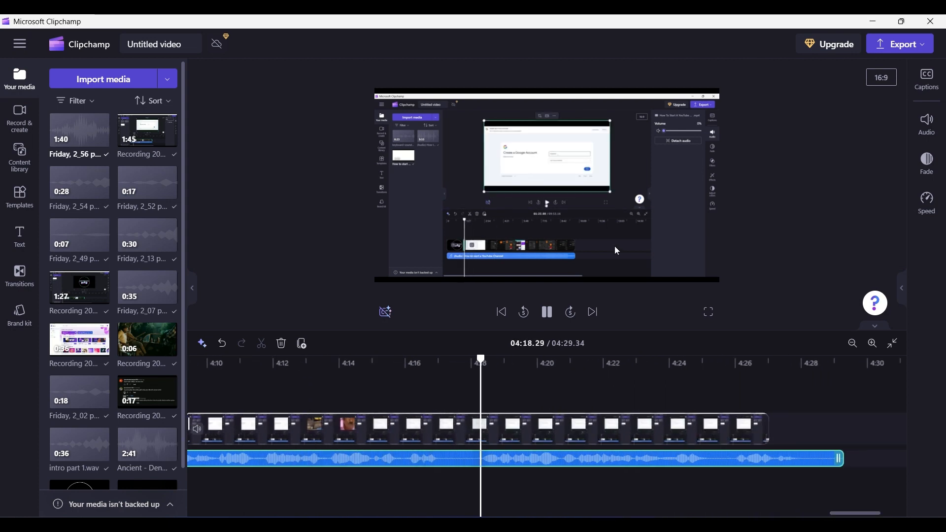
# Import two more screen recordings and the Friday, 3_01 pm audio from Downloads into the media library
pyautogui.click(562, 525)
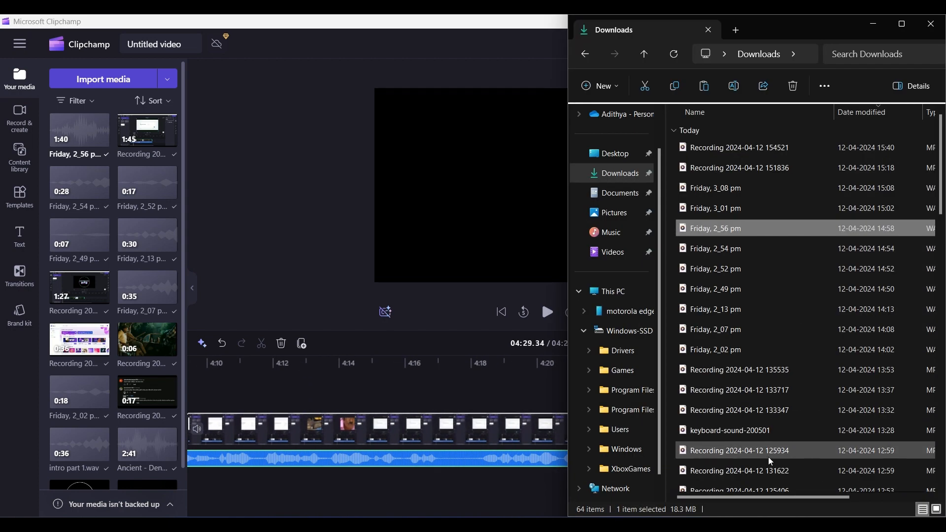
pyautogui.moveTo(759, 390); pyautogui.dragTo(207, 185)
pyautogui.moveTo(709, 207); pyautogui.dragTo(206, 185)
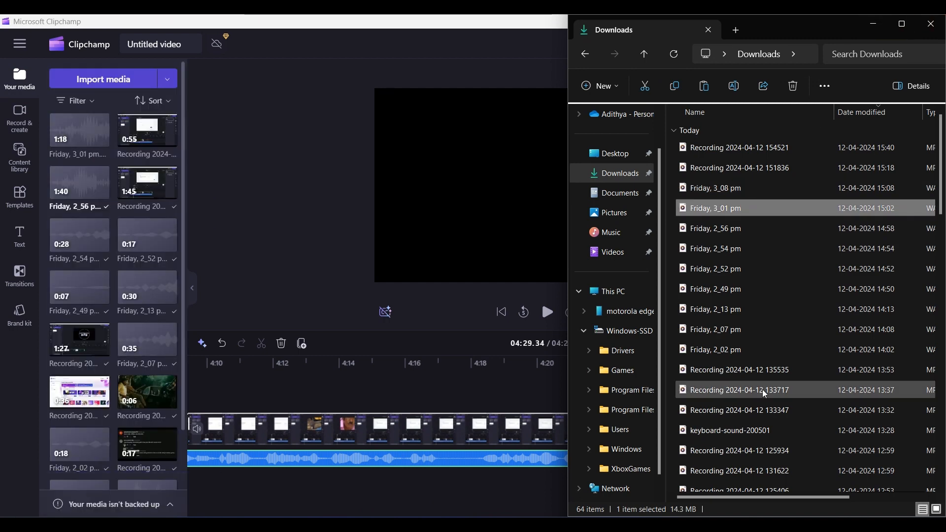
pyautogui.moveTo(739, 370); pyautogui.dragTo(164, 222)
pyautogui.click(883, 31)
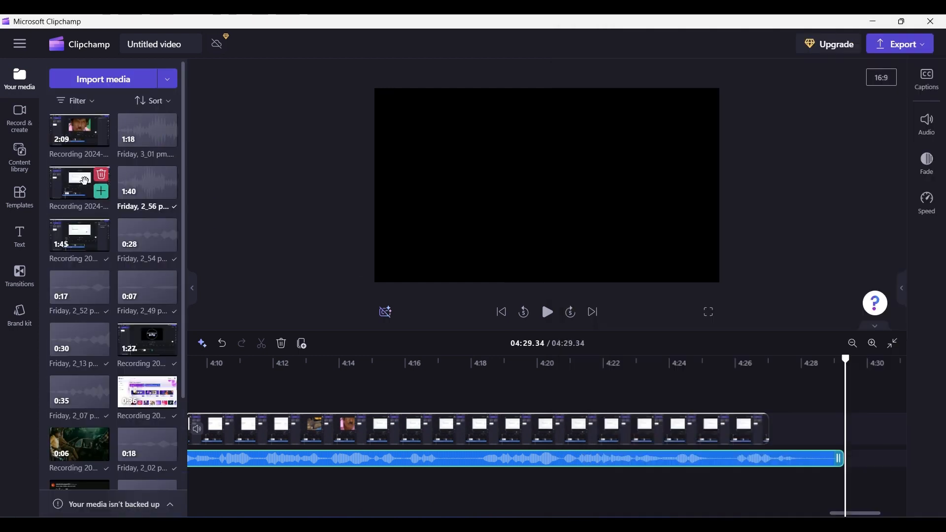
# Append the next screen recording to the end of the video track and preview it
pyautogui.click(541, 298)
pyautogui.moveTo(768, 513); pyautogui.dragTo(693, 515)
pyautogui.click(549, 364)
pyautogui.click(547, 313)
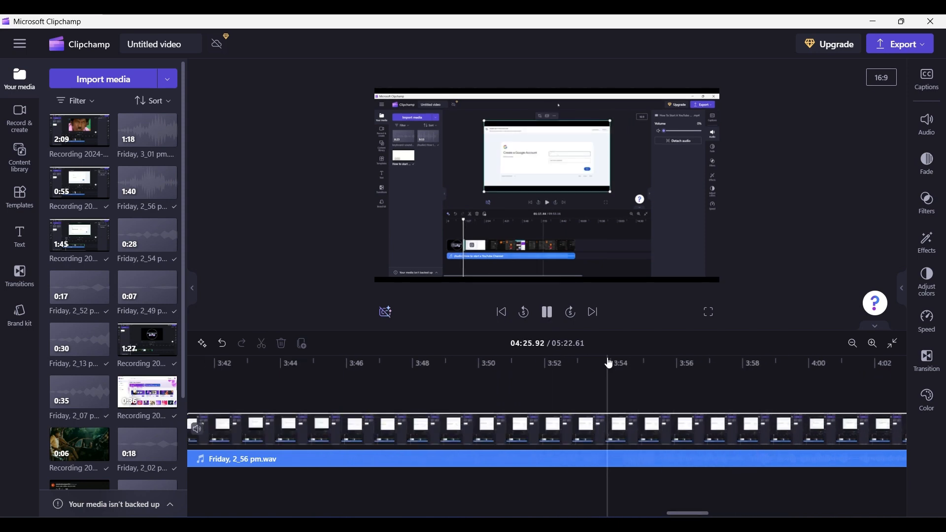
pyautogui.click(547, 313)
# Cut out an unwanted section of the recording at the playhead, close the gap, and replay from about 3:42
pyautogui.press('s')
pyautogui.press('Delete')
pyautogui.moveTo(882, 436); pyautogui.dragTo(428, 437)
pyautogui.moveTo(705, 435); pyautogui.dragTo(507, 435)
pyautogui.click(400, 363)
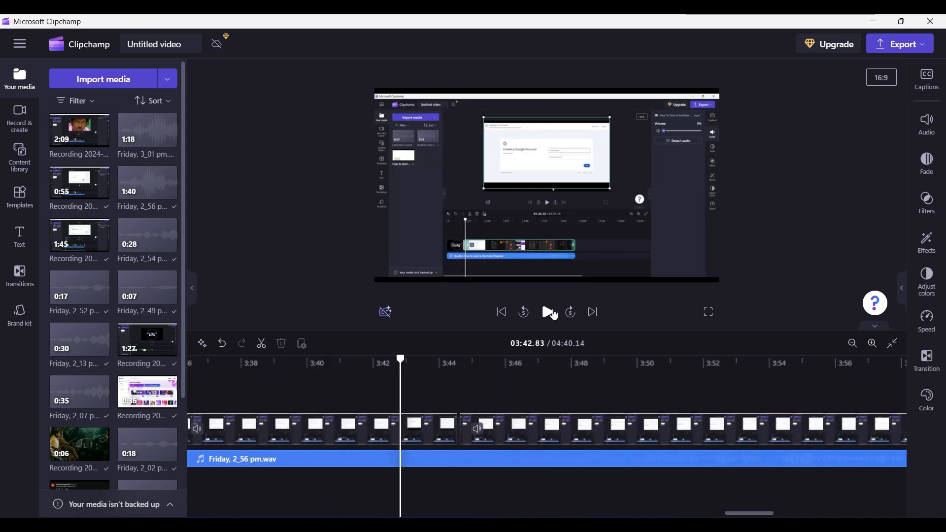
pyautogui.click(551, 312)
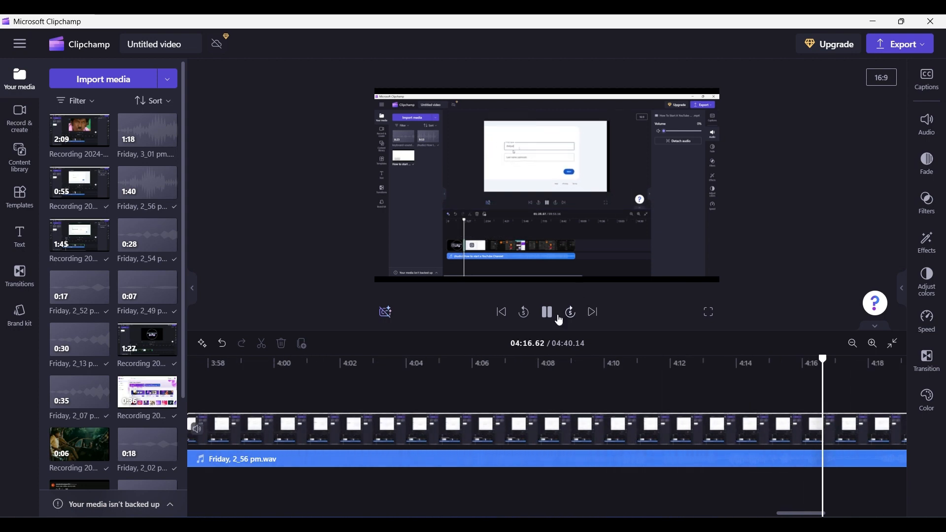
# Review playback at several points between about 4:00 and 4:16 on the timeline
pyautogui.click(548, 313)
pyautogui.click(668, 397)
pyautogui.click(548, 315)
pyautogui.click(548, 316)
pyautogui.click(717, 389)
pyautogui.click(456, 387)
pyautogui.click(546, 314)
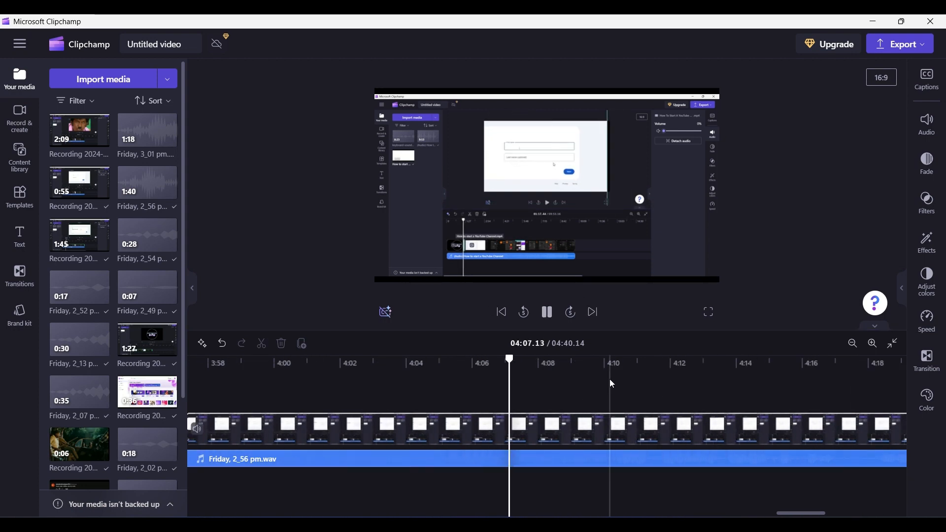
pyautogui.click(547, 313)
# Split the Friday, 2_56 pm audio at the playhead and move the trailing piece later along the track
pyautogui.click(709, 464)
pyautogui.press('s')
pyautogui.moveTo(758, 466); pyautogui.dragTo(916, 464)
pyautogui.click(549, 318)
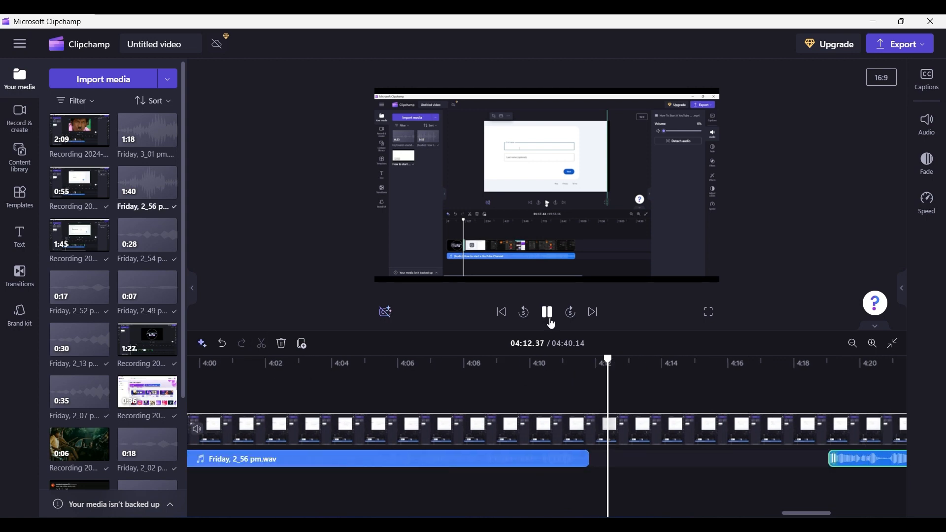
# Reposition the split-off narration piece along the audio track while previewing playback
pyautogui.click(547, 314)
pyautogui.moveTo(853, 466); pyautogui.dragTo(911, 463)
pyautogui.click(548, 316)
pyautogui.moveTo(826, 513); pyautogui.dragTo(854, 511)
pyautogui.moveTo(599, 461); pyautogui.dragTo(741, 459)
pyautogui.click(548, 314)
pyautogui.click(548, 315)
pyautogui.moveTo(652, 449); pyautogui.dragTo(409, 452)
pyautogui.click(548, 313)
pyautogui.click(359, 387)
pyautogui.click(547, 312)
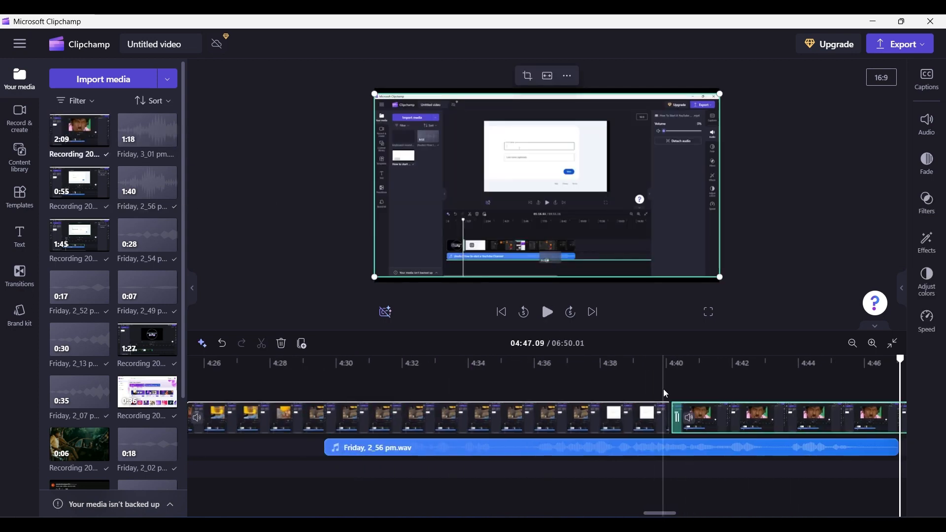
# Play back the timeline through the newly added recording and the Friday, 3_01 pm narration
pyautogui.click(546, 314)
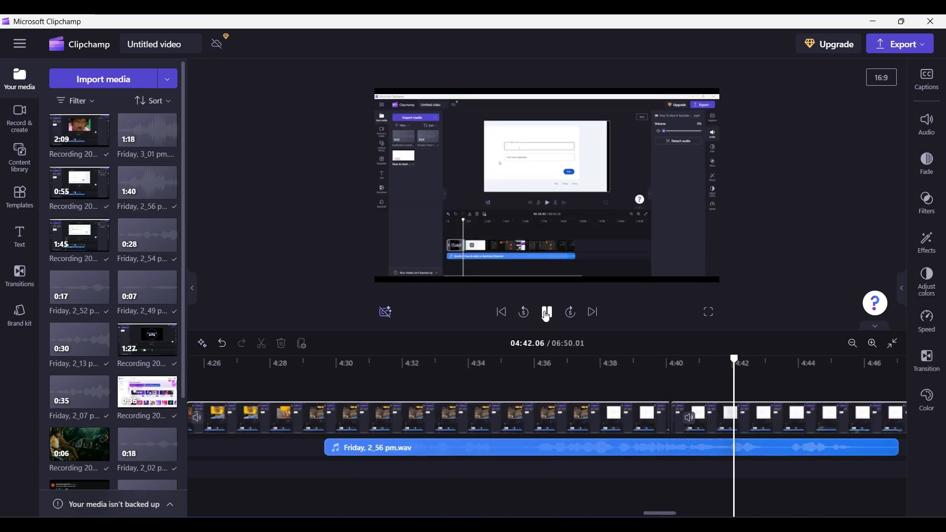
pyautogui.click(546, 313)
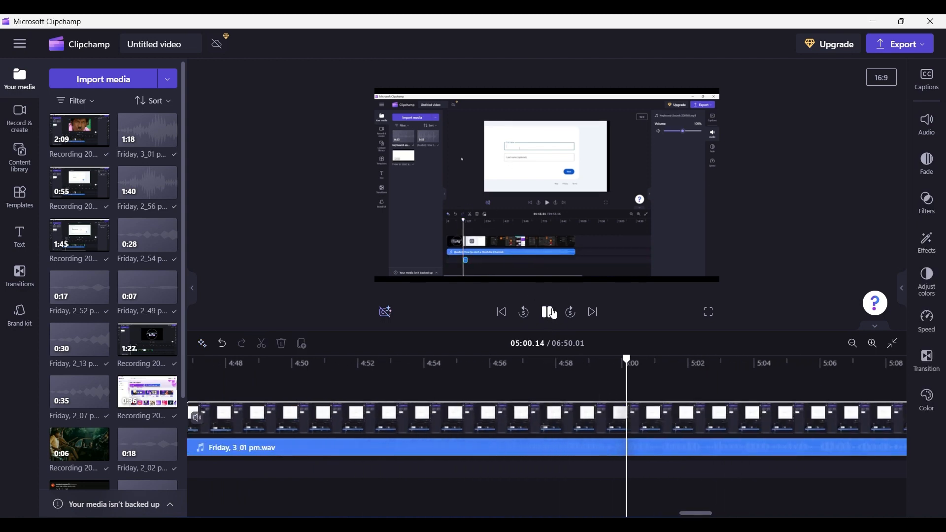
pyautogui.moveTo(698, 516); pyautogui.dragTo(662, 513)
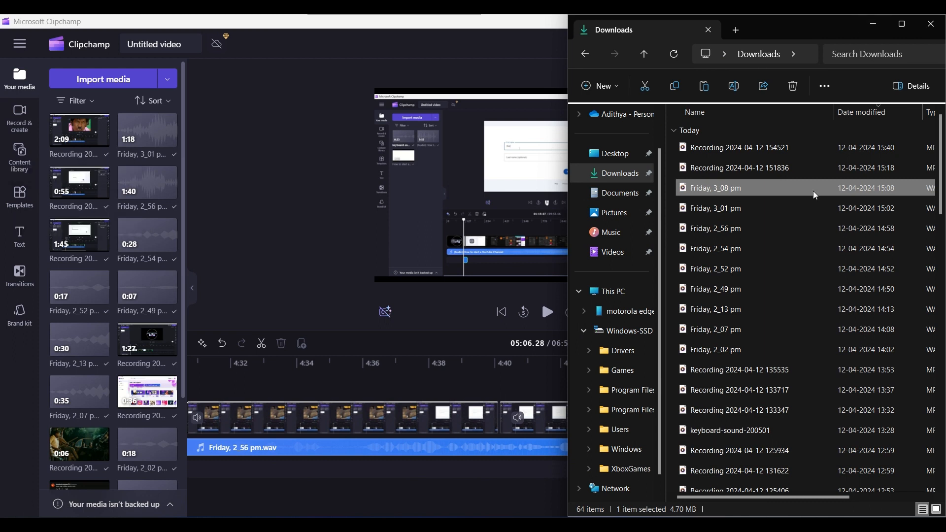
pyautogui.click(541, 298)
pyautogui.press('space')
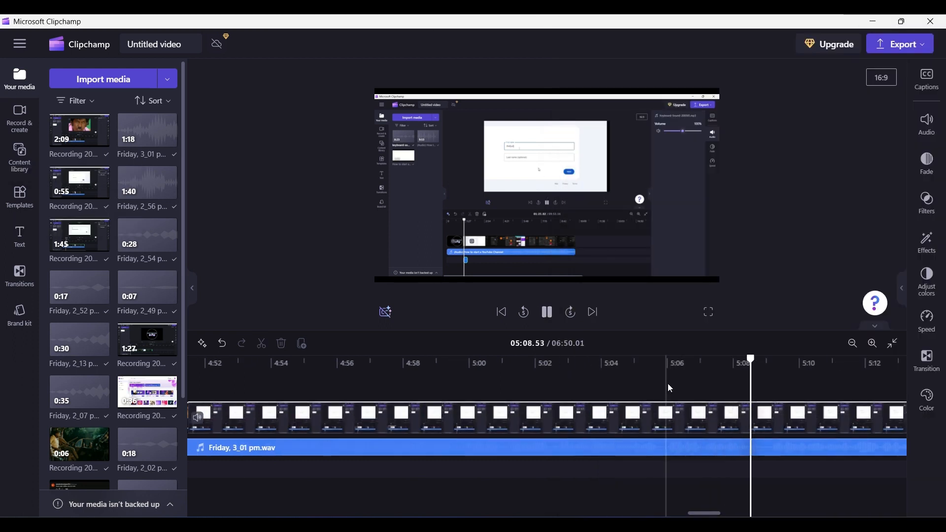
# Split the Friday, 3_01 pm audio at about 5:04 and move the trailing piece later along the track
pyautogui.moveTo(671, 389); pyautogui.dragTo(620, 374)
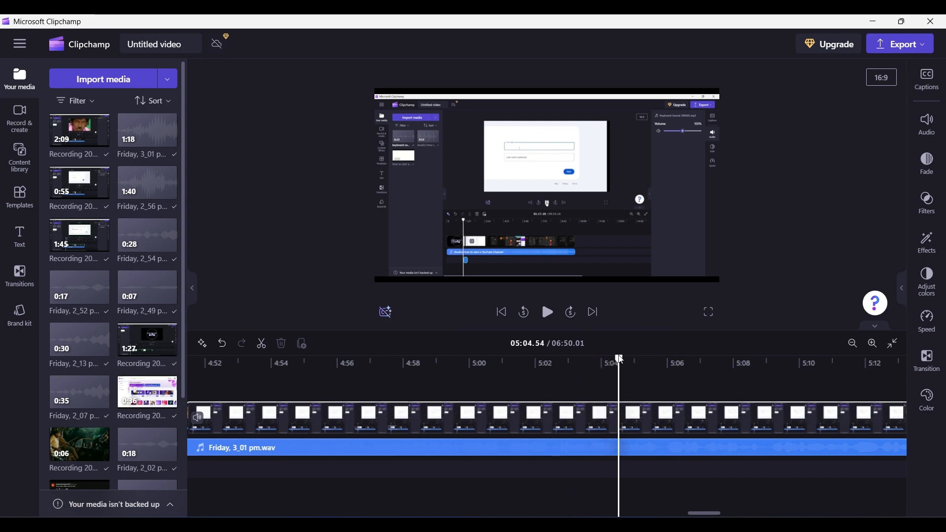
pyautogui.click(610, 451)
pyautogui.click(261, 343)
pyautogui.click(686, 452)
pyautogui.moveTo(686, 452); pyautogui.dragTo(899, 449)
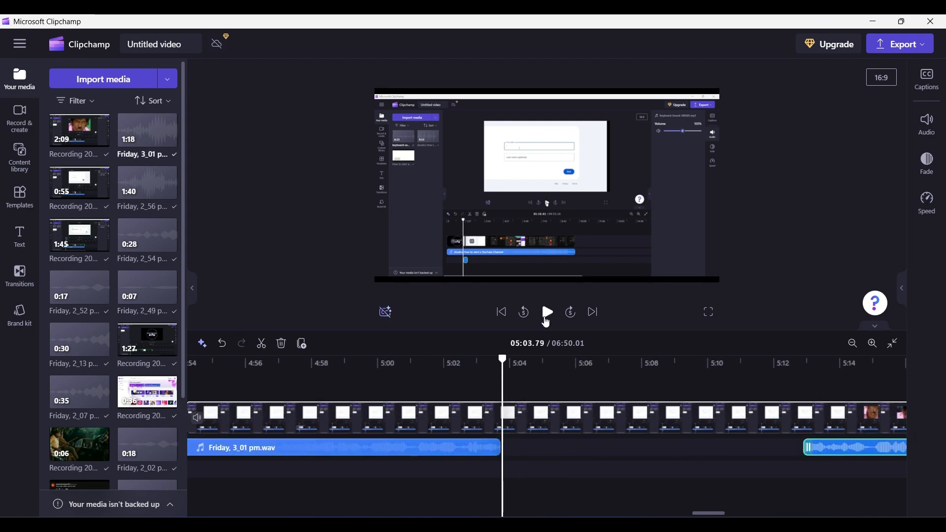
# Shift the split-off Friday, 3_01 pm piece further along the audio track and preview the result
pyautogui.click(546, 316)
pyautogui.moveTo(721, 514); pyautogui.dragTo(736, 516)
pyautogui.moveTo(661, 448); pyautogui.dragTo(754, 448)
pyautogui.click(547, 312)
pyautogui.moveTo(731, 514); pyautogui.dragTo(738, 514)
pyautogui.moveTo(611, 449); pyautogui.dragTo(738, 464)
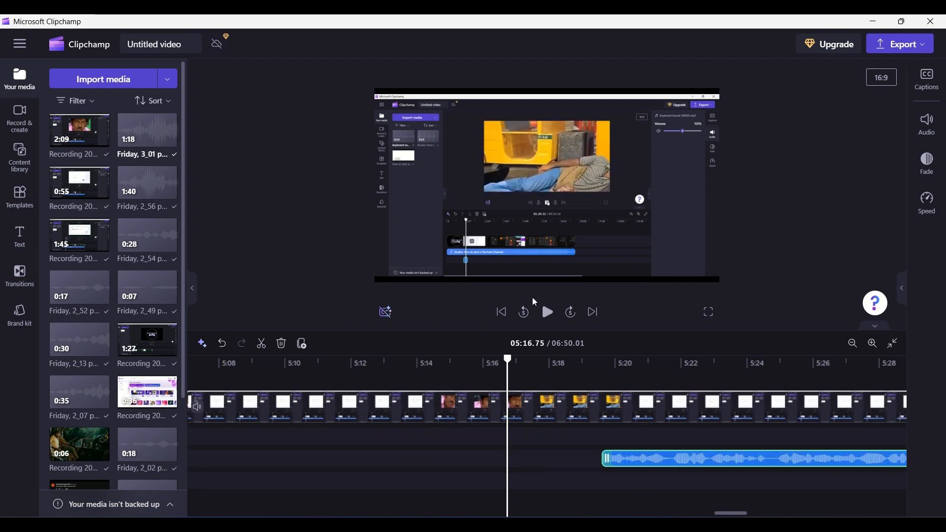
pyautogui.click(546, 311)
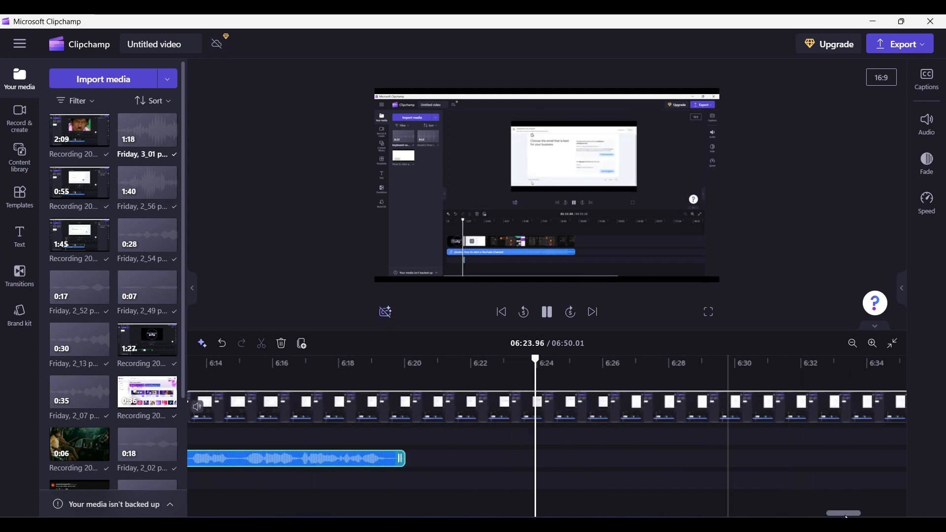
# Scroll through the finished project's timeline from start to end
pyautogui.moveTo(834, 512); pyautogui.dragTo(894, 508)
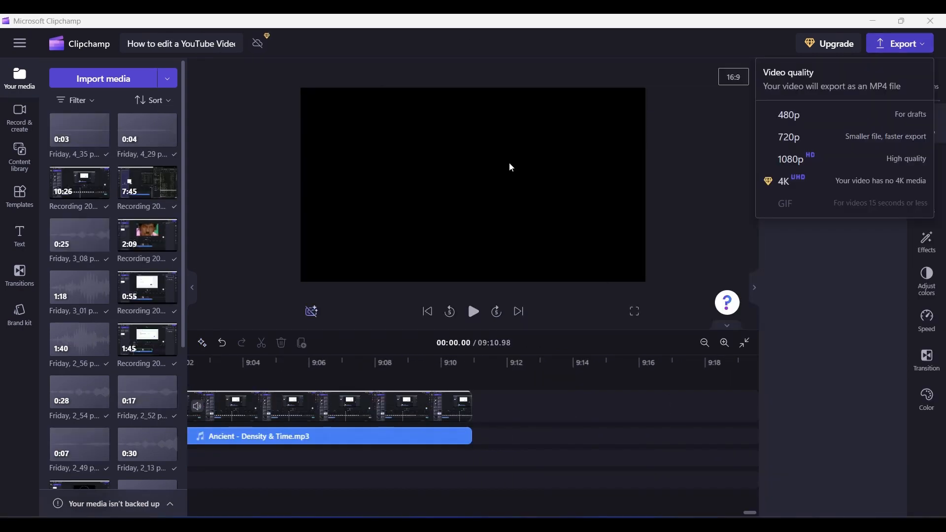
pyautogui.moveTo(751, 514); pyautogui.dragTo(196, 512)
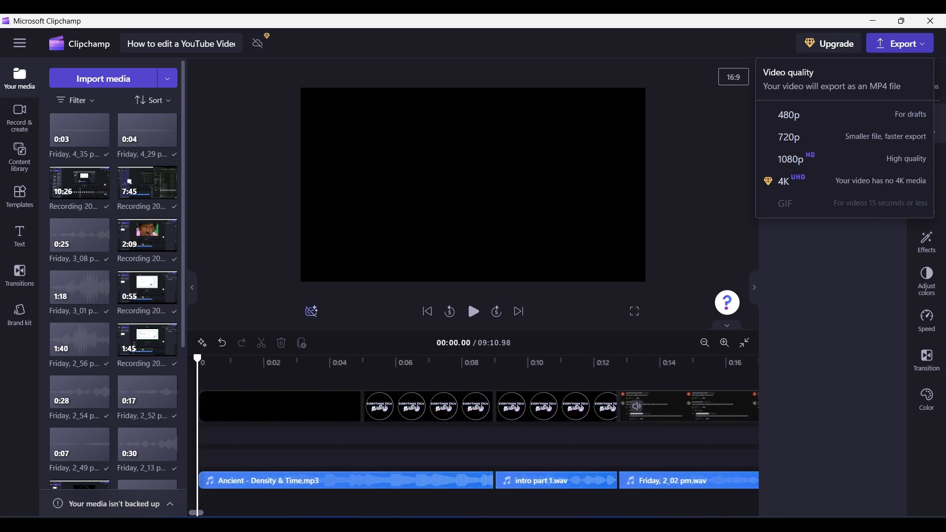
pyautogui.click(211, 501)
pyautogui.moveTo(202, 513); pyautogui.dragTo(775, 501)
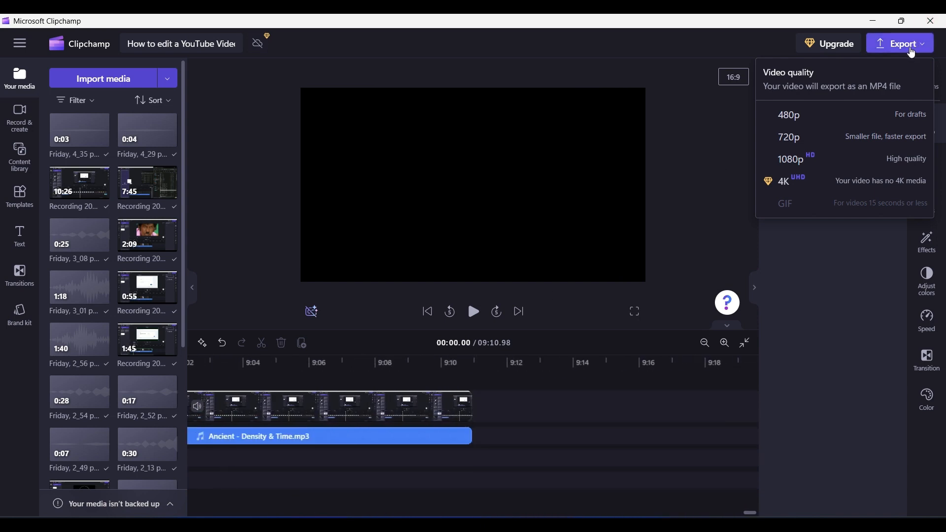